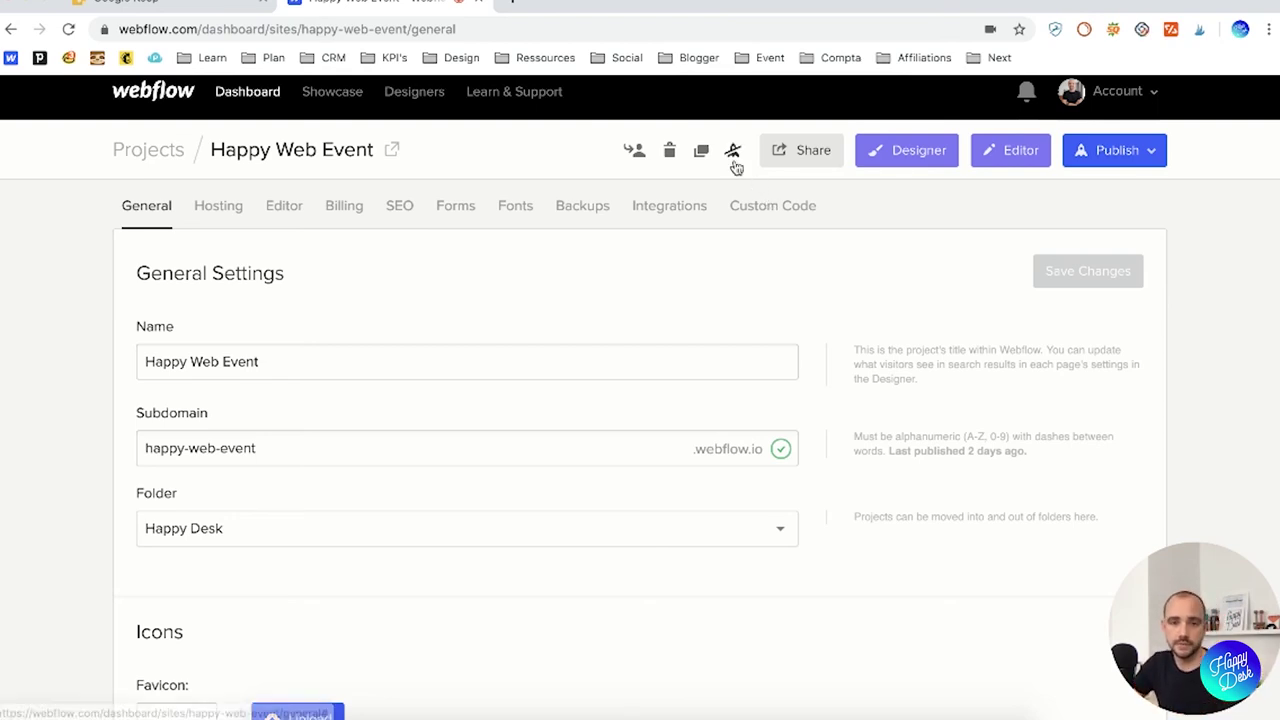
Enable the project's read-only share link and copy its URL
left_click(795, 155)
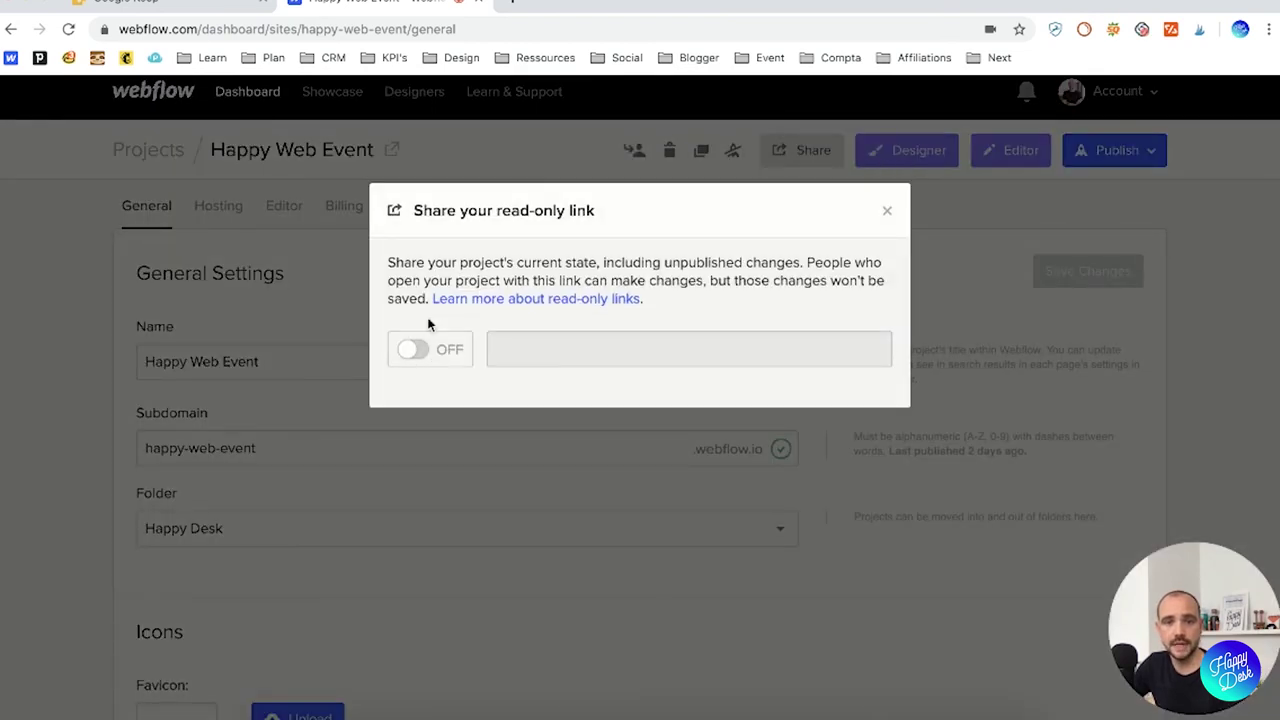
left_click(414, 352)
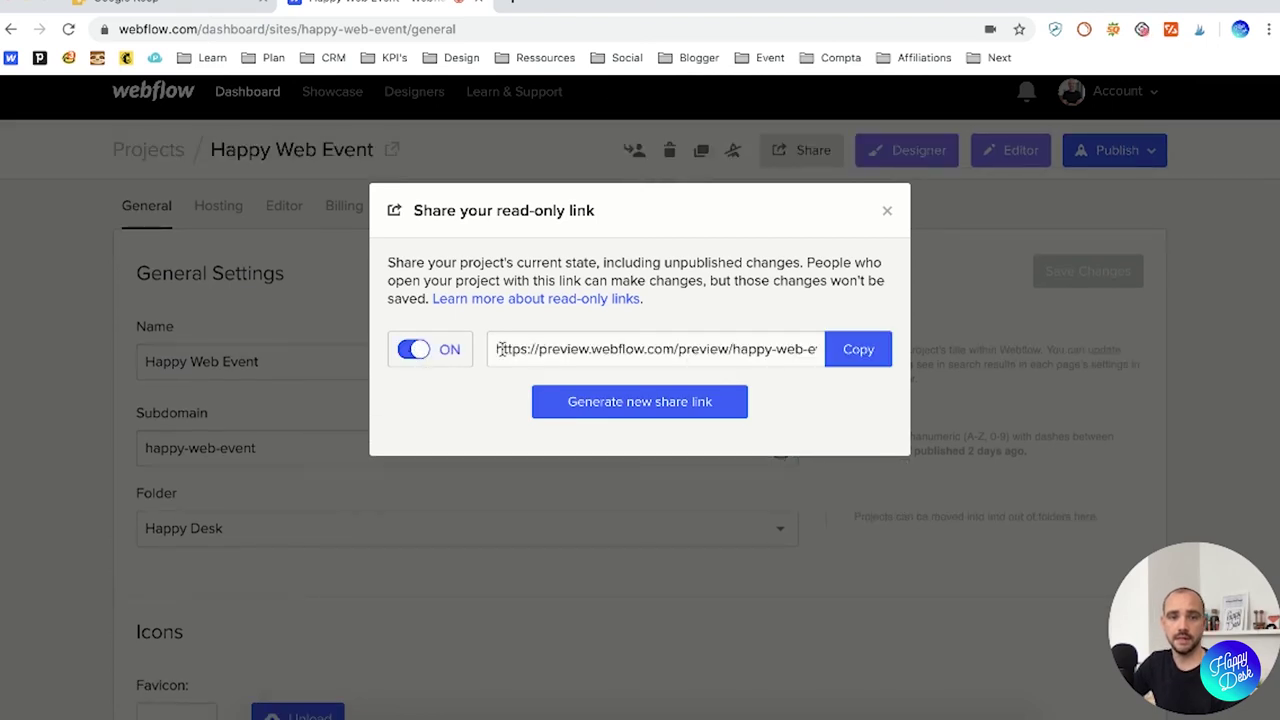
left_click(858, 352)
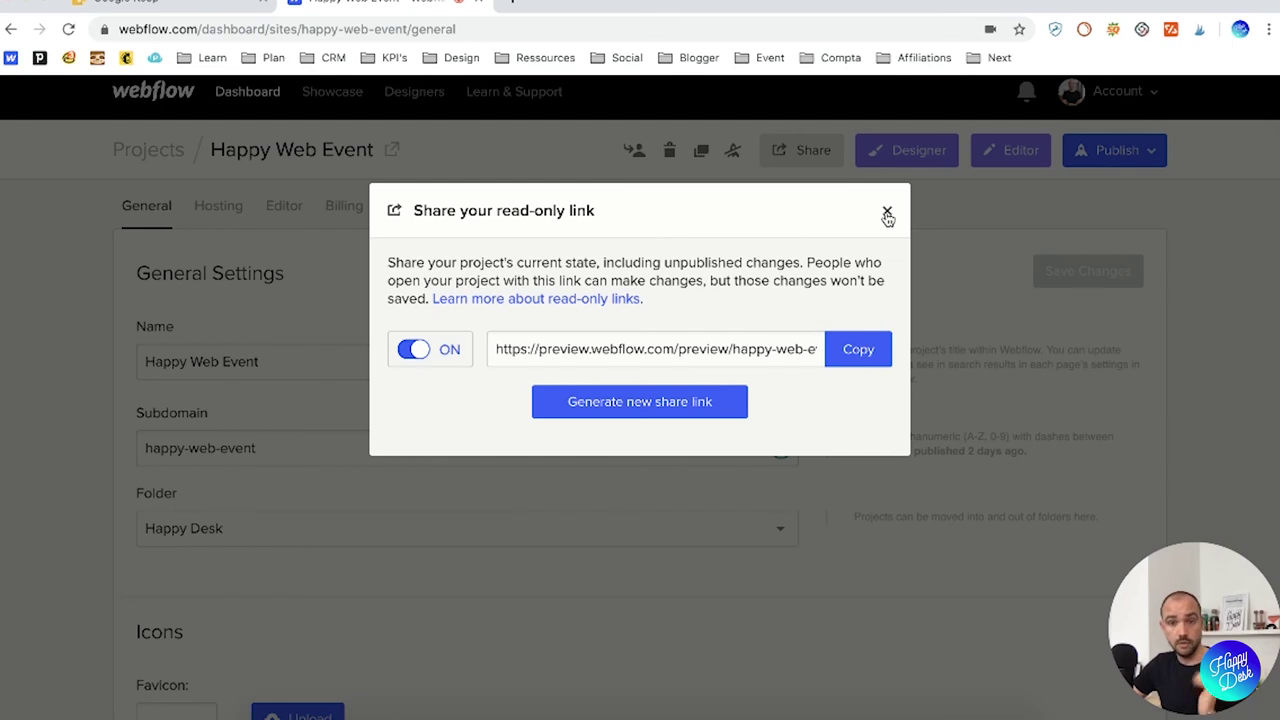
left_click(887, 215)
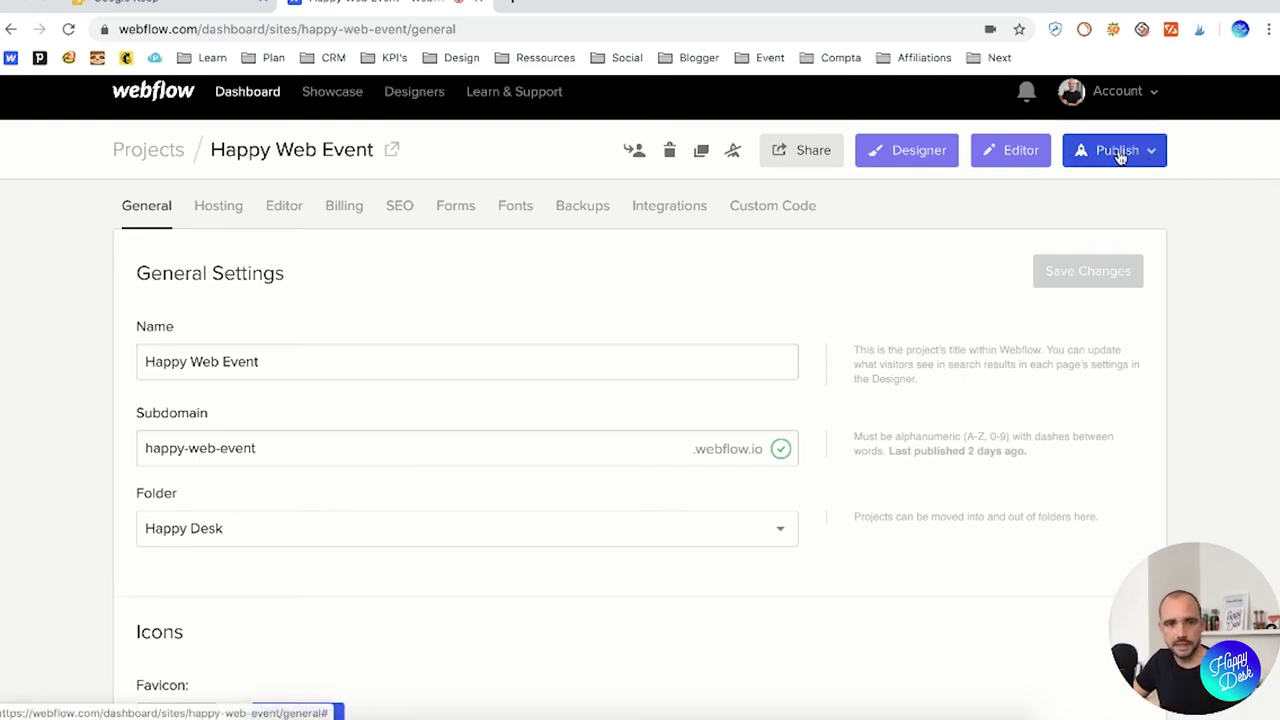
Check the available publish destinations for the project without publishing
left_click(1150, 152)
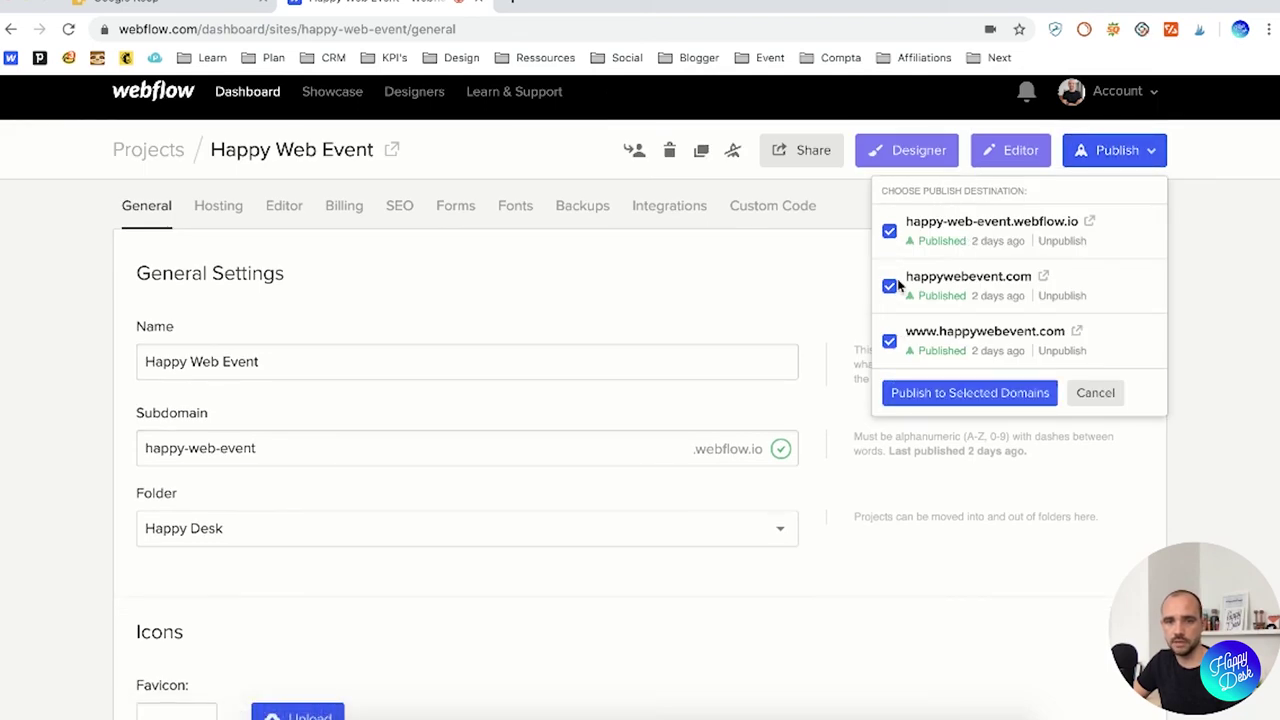
left_click(1213, 249)
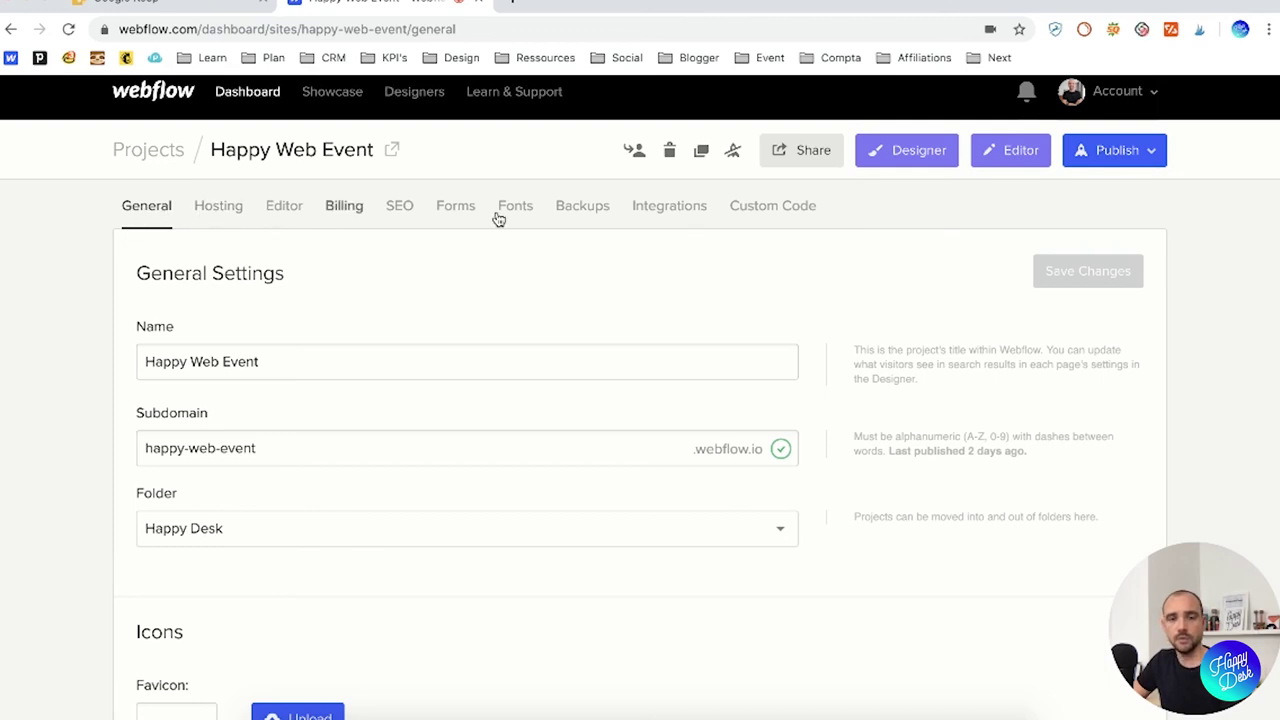
Review the general settings, from icons, time zone, website password, showcase and Webflow branding down to site statistics and activity
scroll(49, 337, "down", 5)
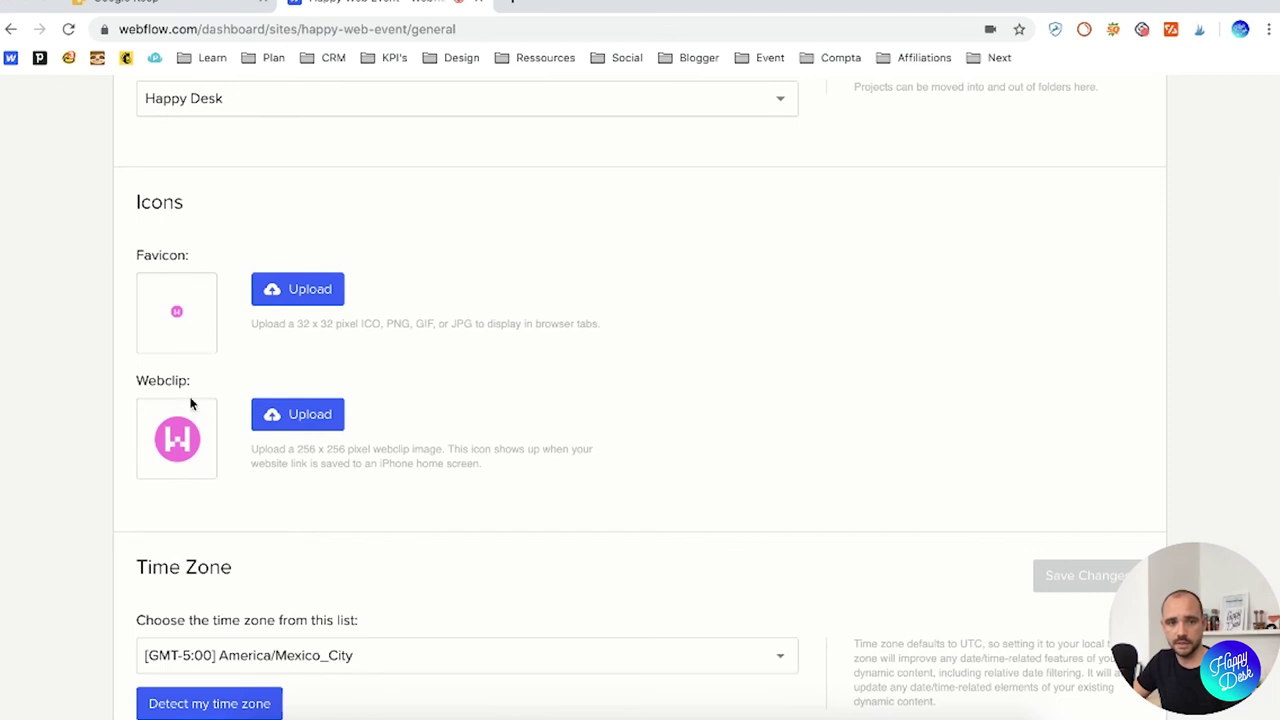
scroll(105, 461, "down", 4)
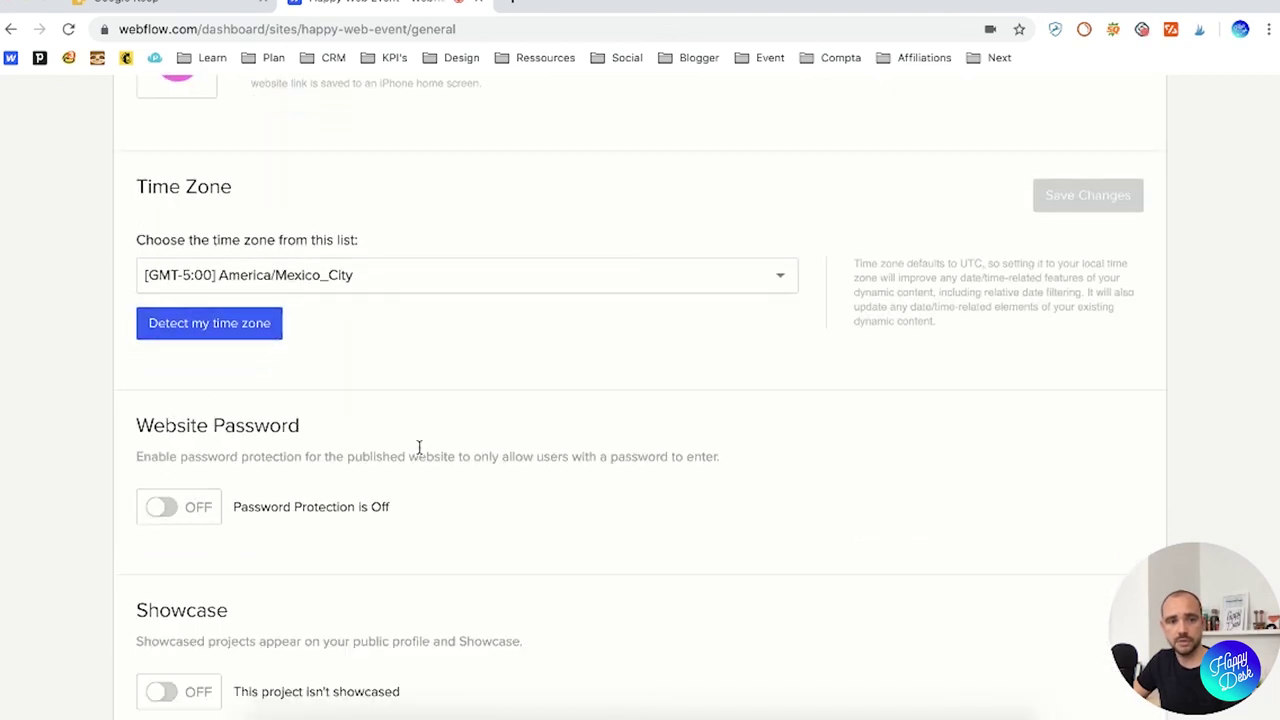
scroll(346, 459, "down", 1)
scroll(346, 459, "down", 1)
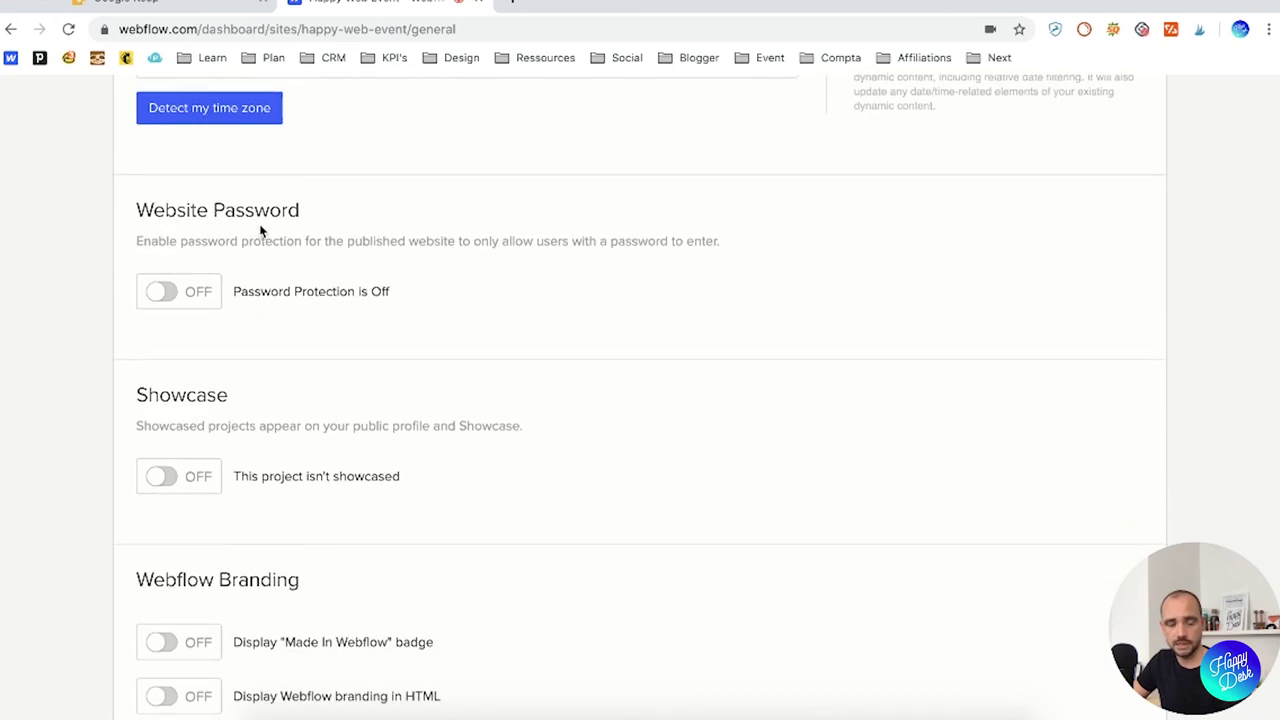
left_click_drag(134, 394, 379, 411)
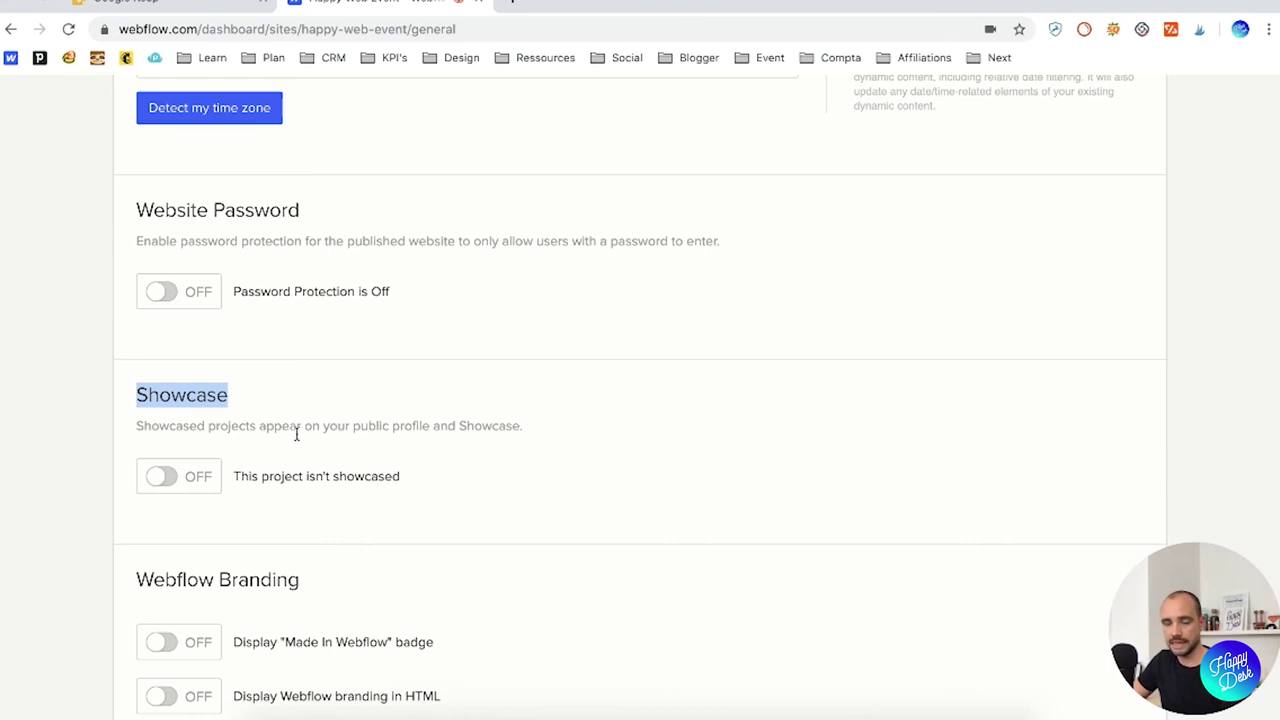
scroll(103, 520, "down", 5)
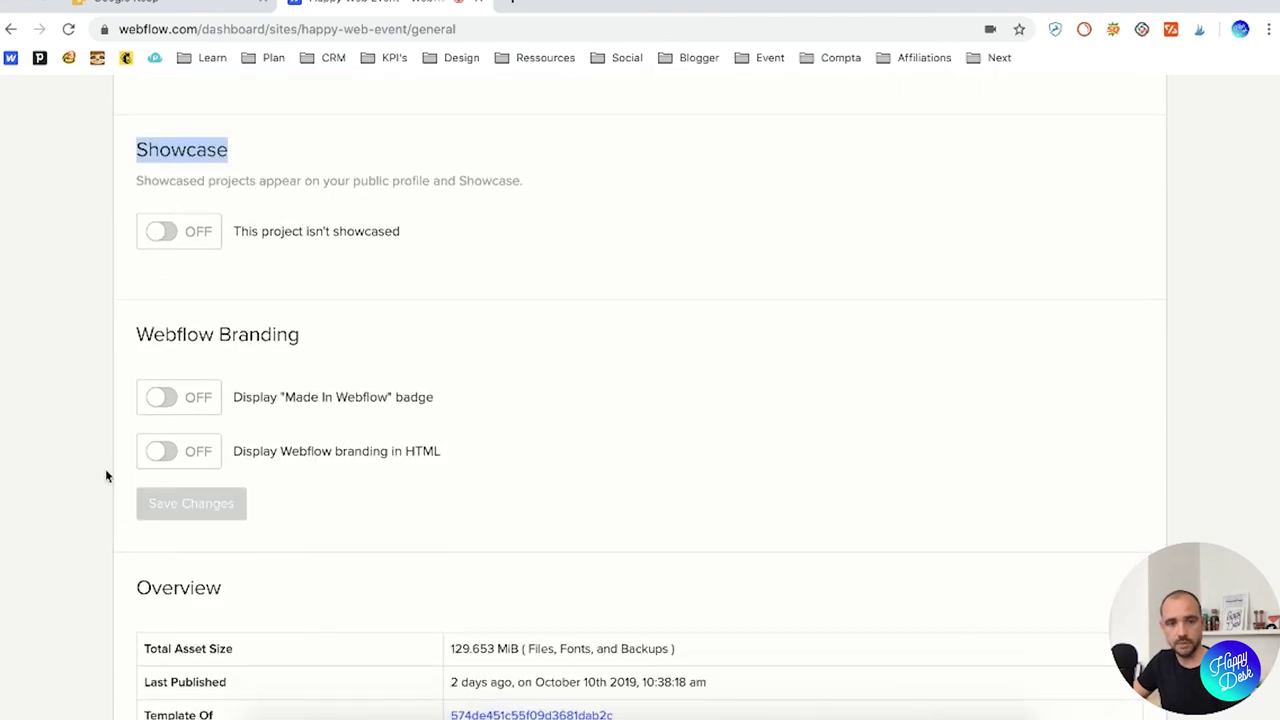
left_click_drag(137, 335, 300, 337)
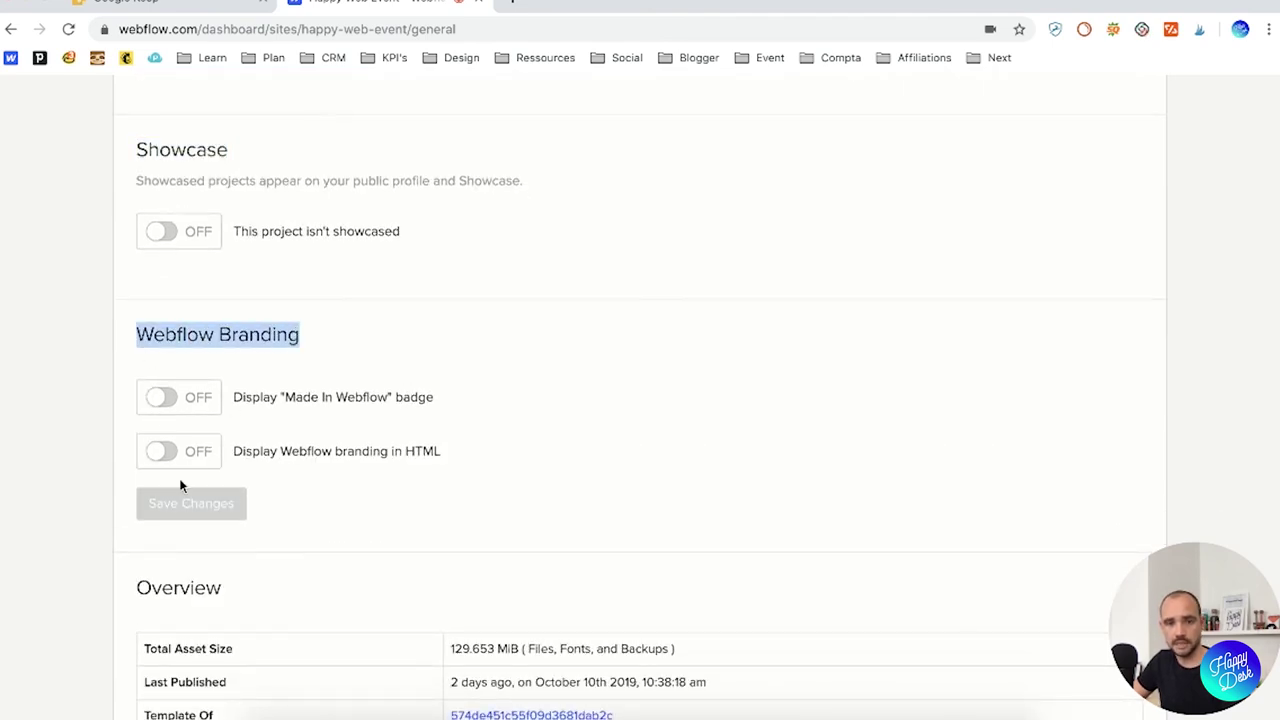
scroll(51, 570, "down", 3)
scroll(51, 570, "down", 8)
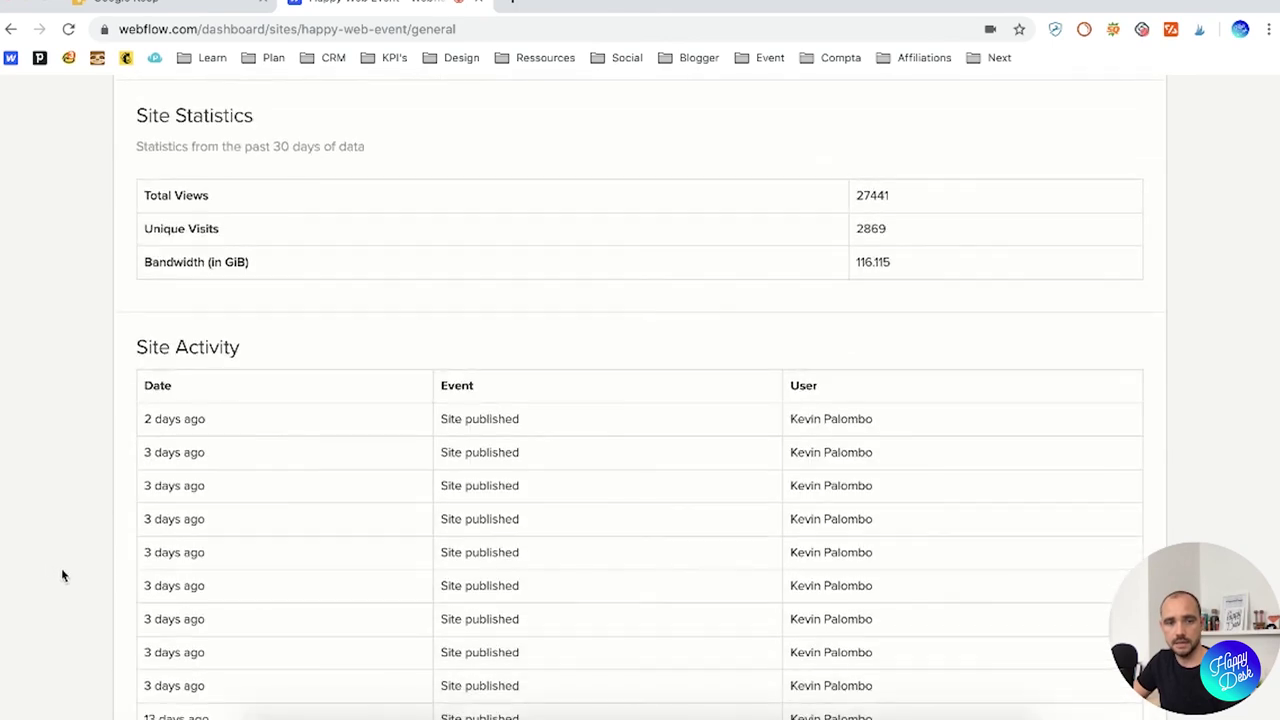
scroll(76, 587, "up", 15)
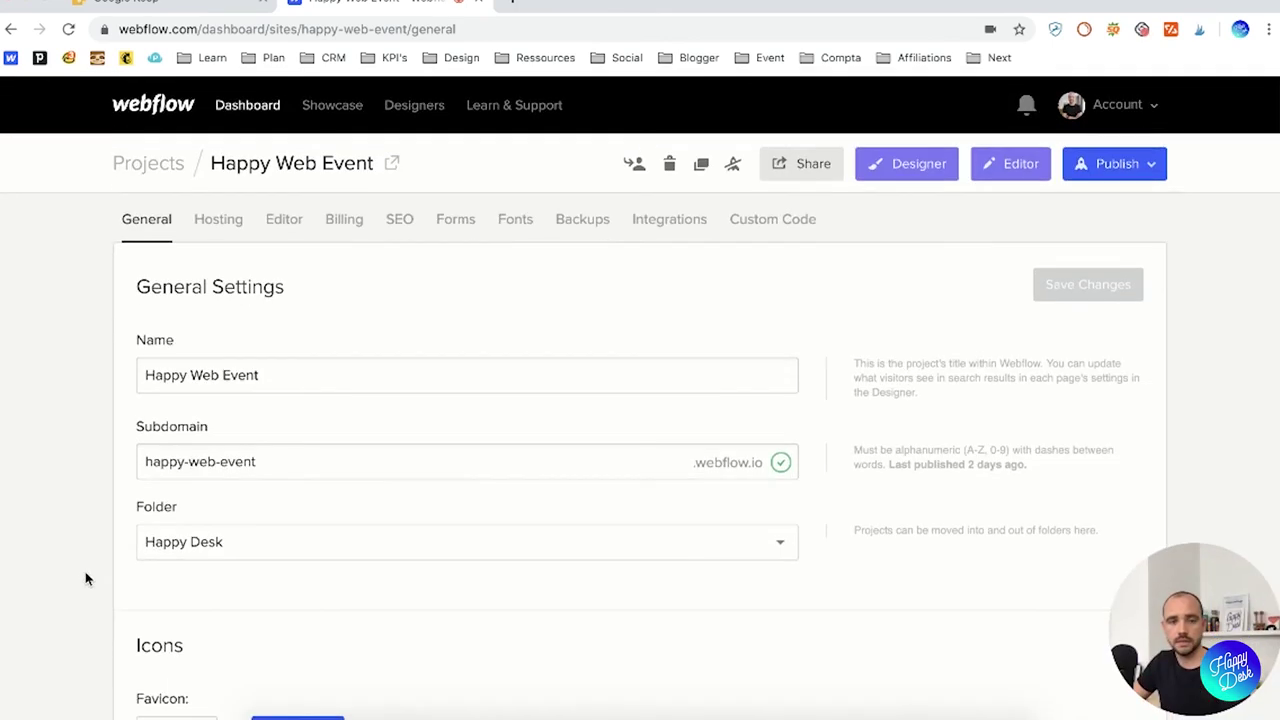
Open the hosting settings and compare the Website and Ecommerce site plans under annual and monthly billing
left_click(213, 227)
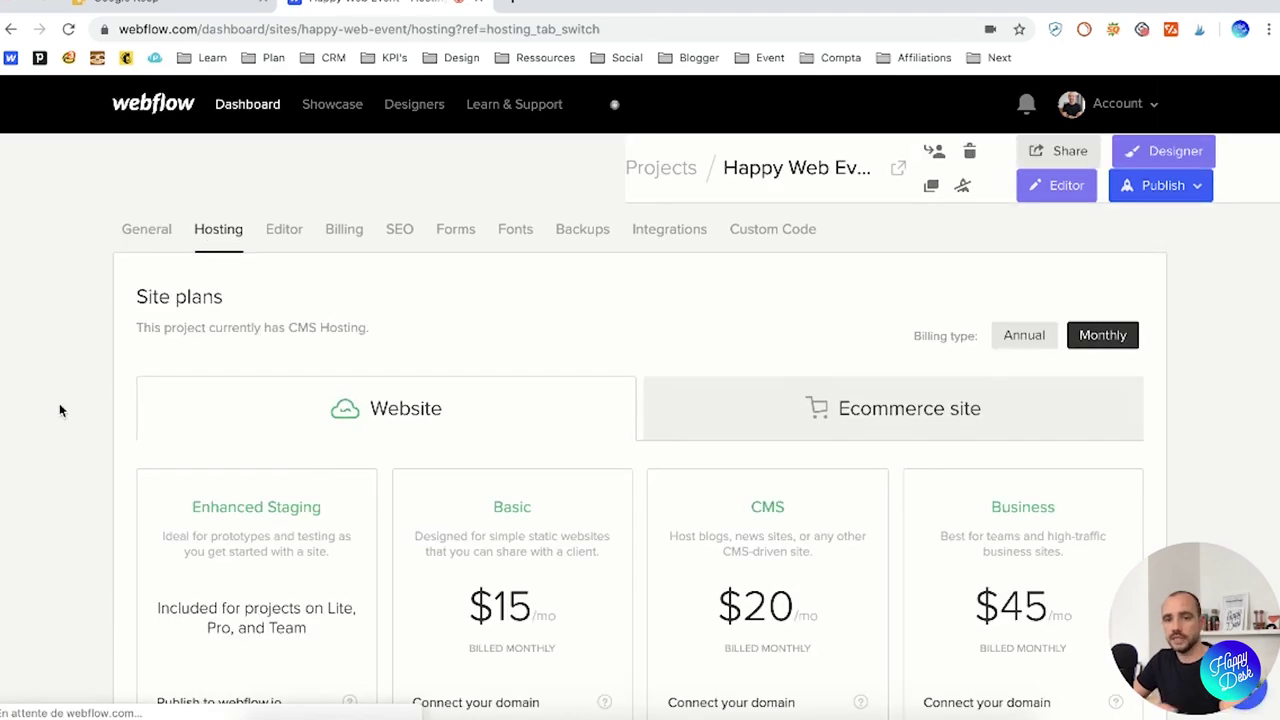
scroll(43, 437, "down", 1)
scroll(42, 440, "down", 3)
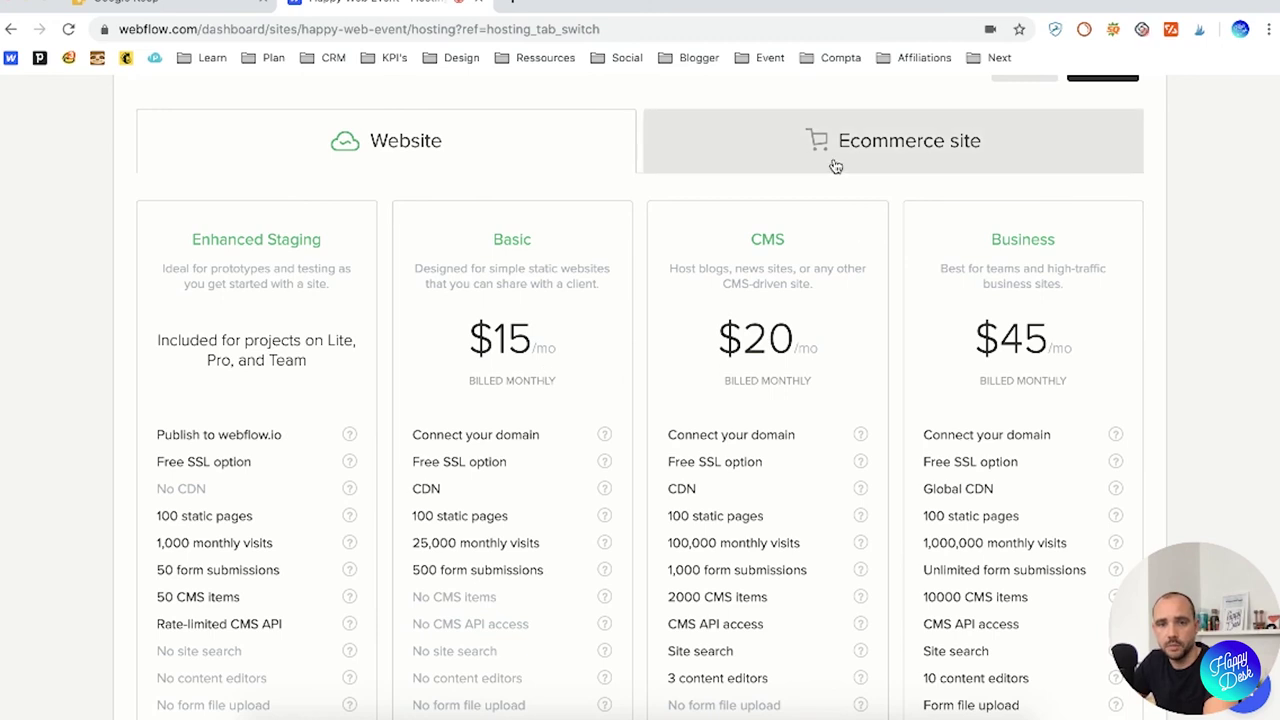
left_click(834, 166)
left_click(528, 166)
scroll(280, 393, "down", 1)
scroll(283, 385, "down", 3)
scroll(280, 393, "up", 5)
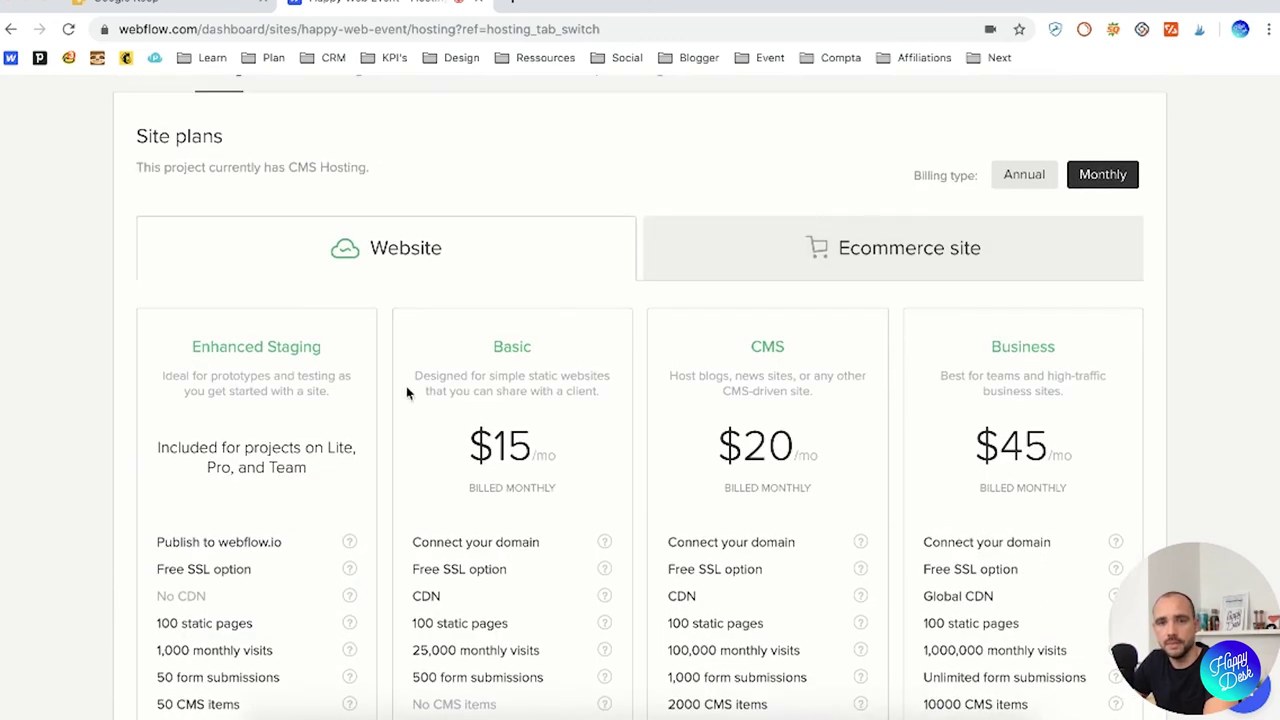
left_click(1022, 174)
left_click(1102, 175)
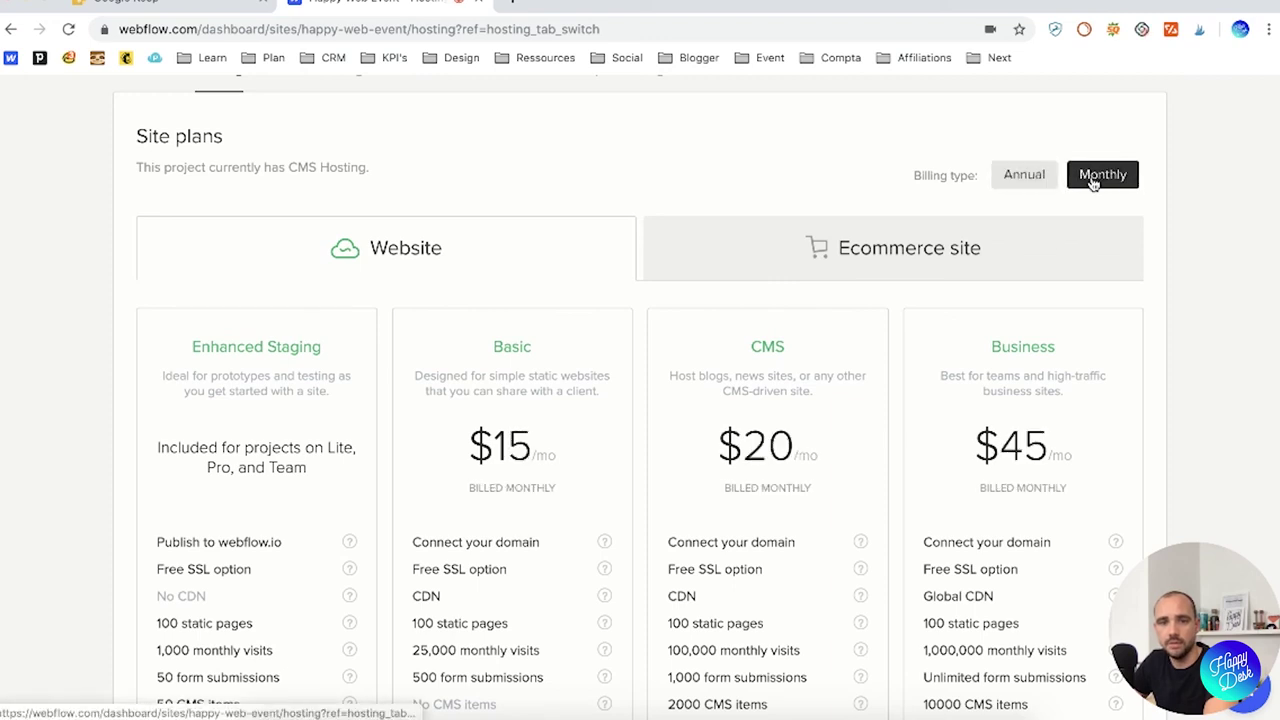
scroll(521, 449, "down", 5)
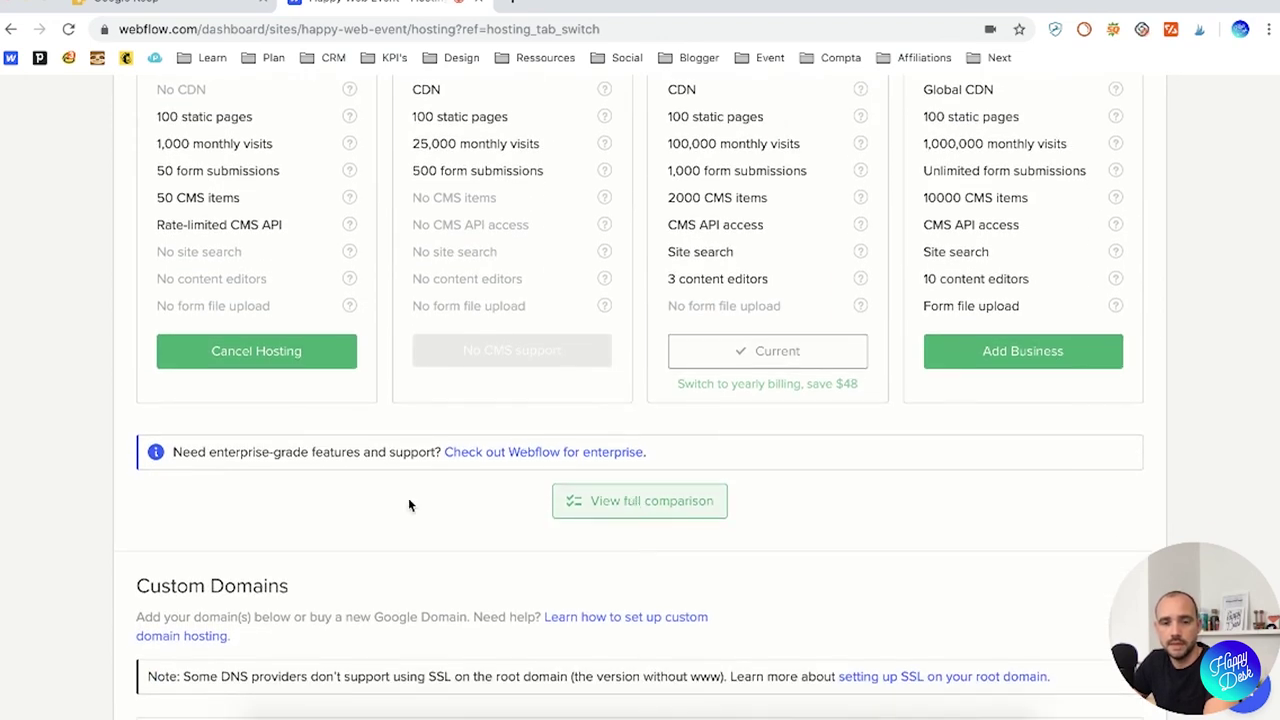
Examine the project's custom domains and the old-path and redirect-path fields for 301 redirects
scroll(100, 510, "down", 3)
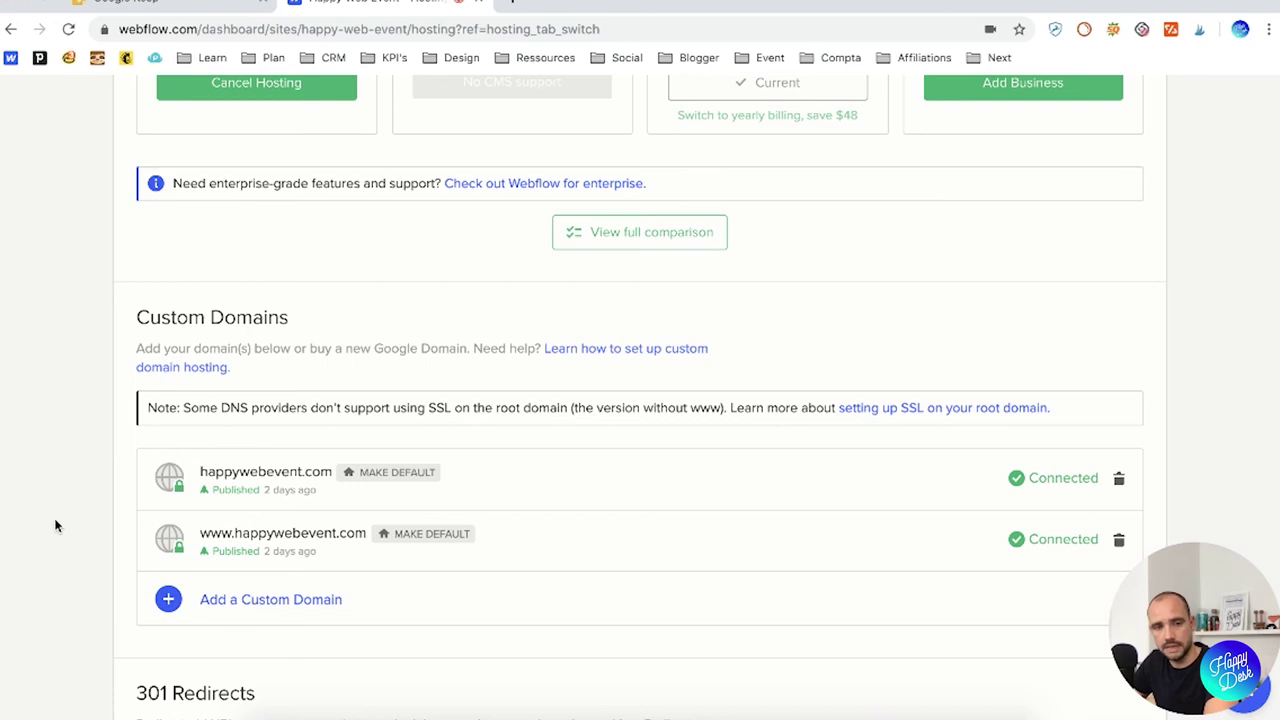
scroll(55, 525, "down", 5)
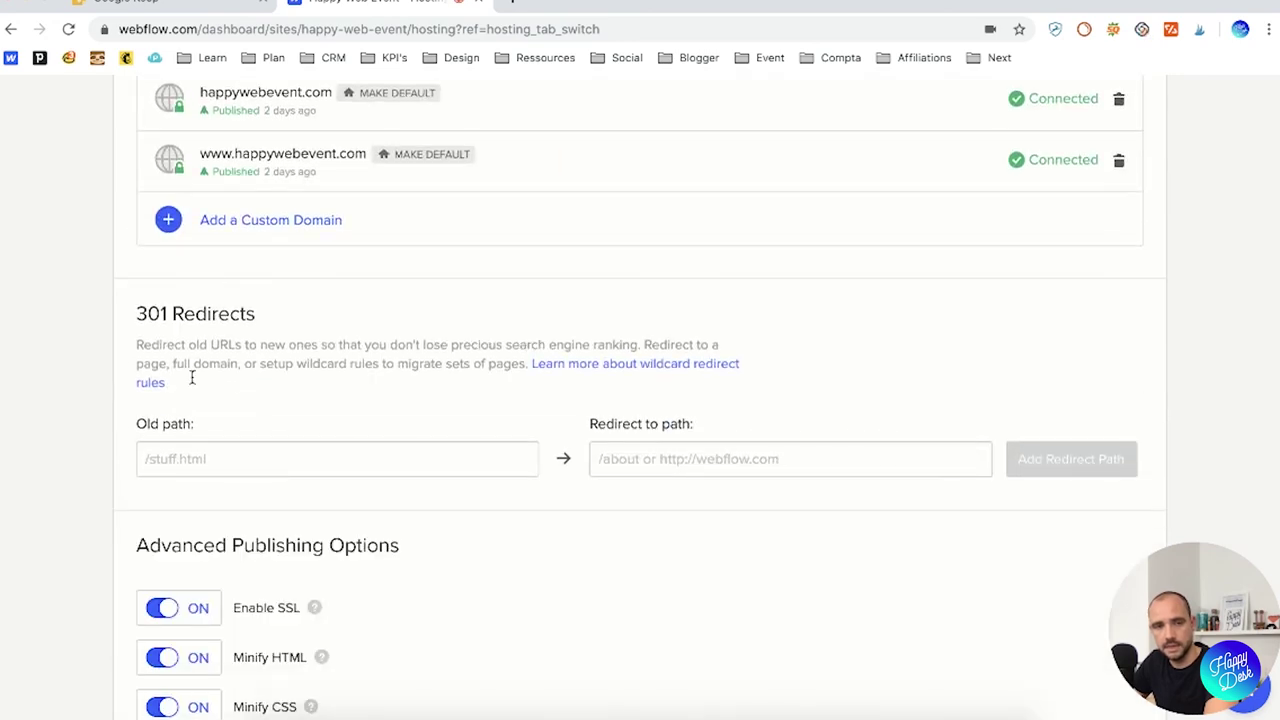
left_click_drag(130, 312, 808, 464)
left_click(806, 462)
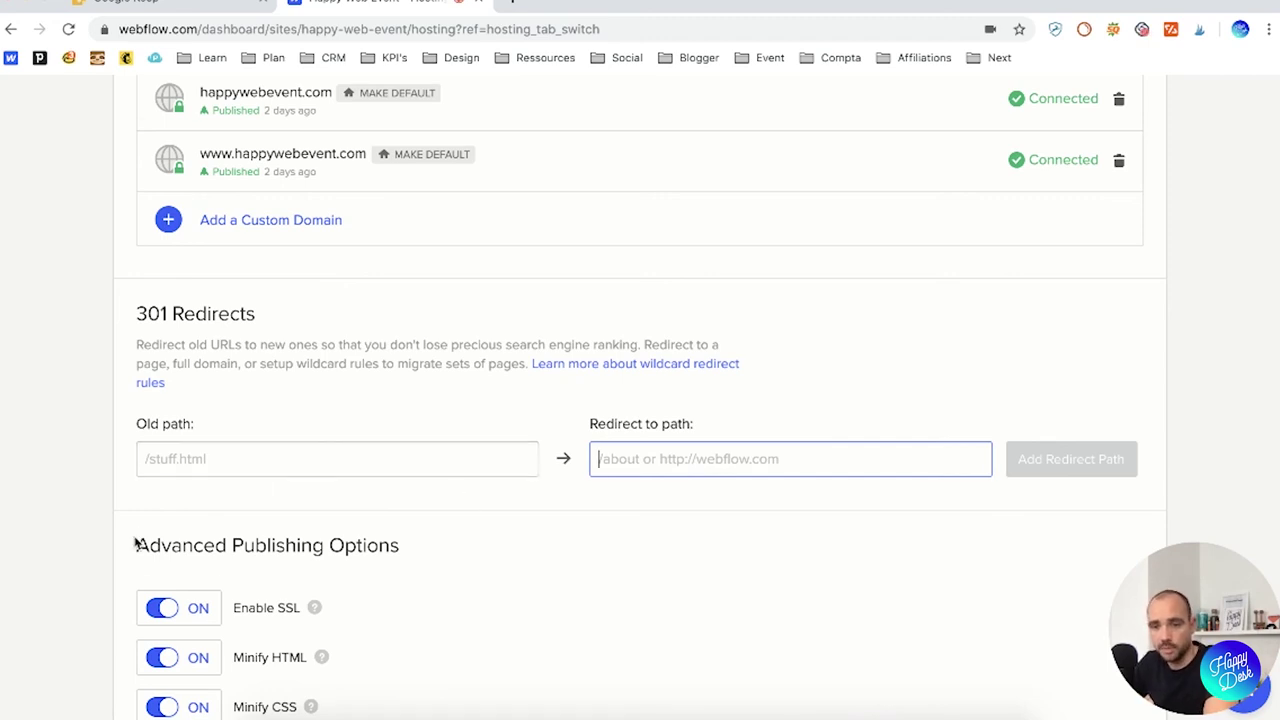
Examine the advanced publishing options for SSL, HTML, CSS and JS minification, and secure frame headers
scroll(135, 543, "down", 3)
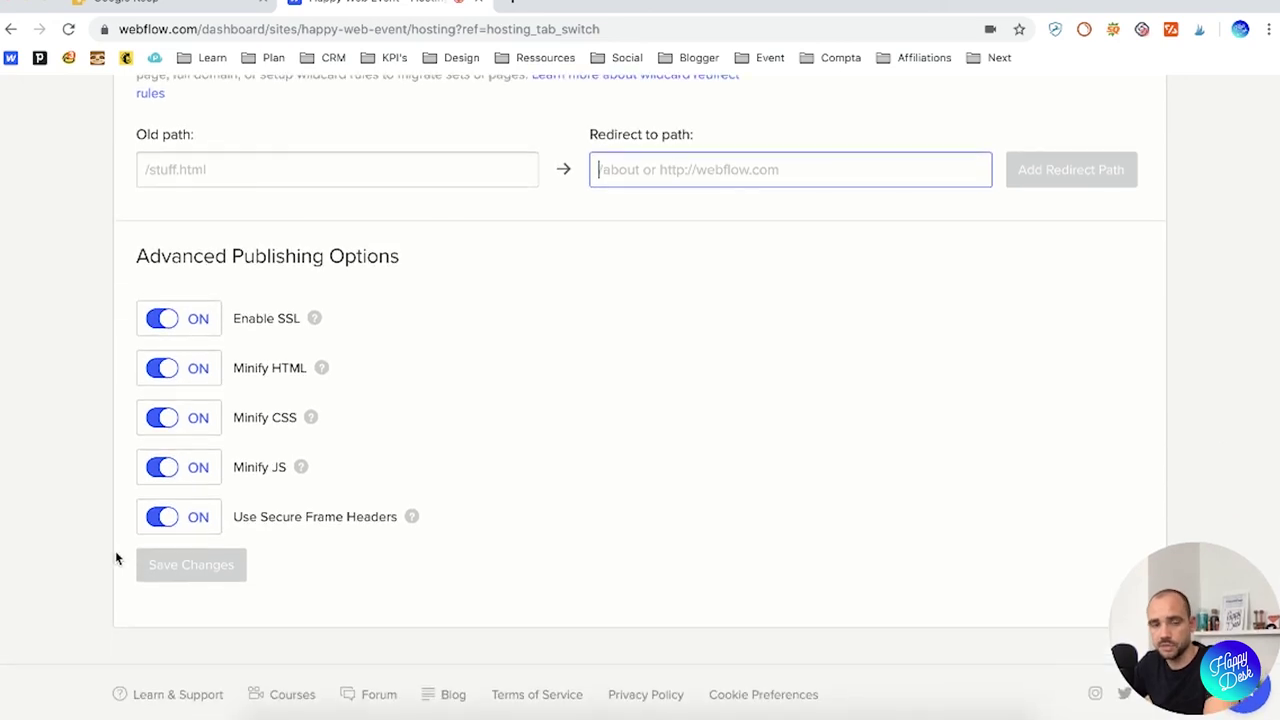
scroll(116, 558, "up", 3)
scroll(116, 558, "down", 3)
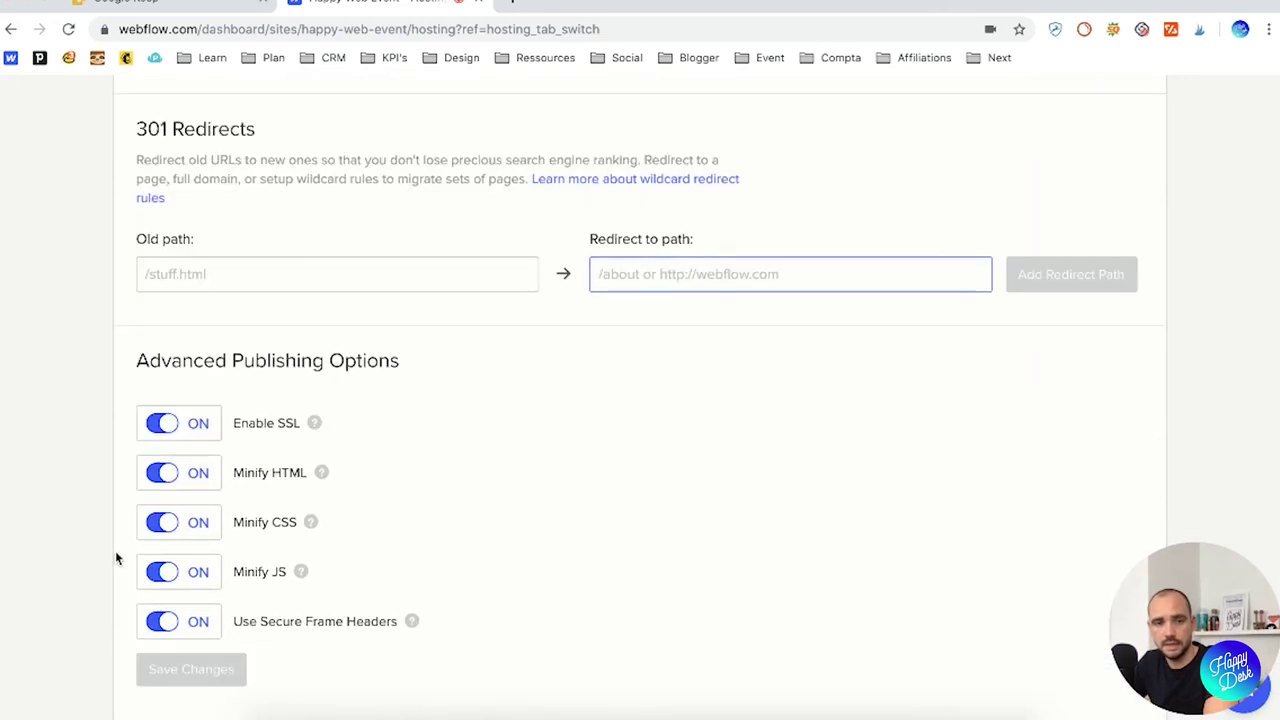
left_click_drag(231, 326, 250, 320)
left_click_drag(350, 374, 371, 528)
left_click(359, 474)
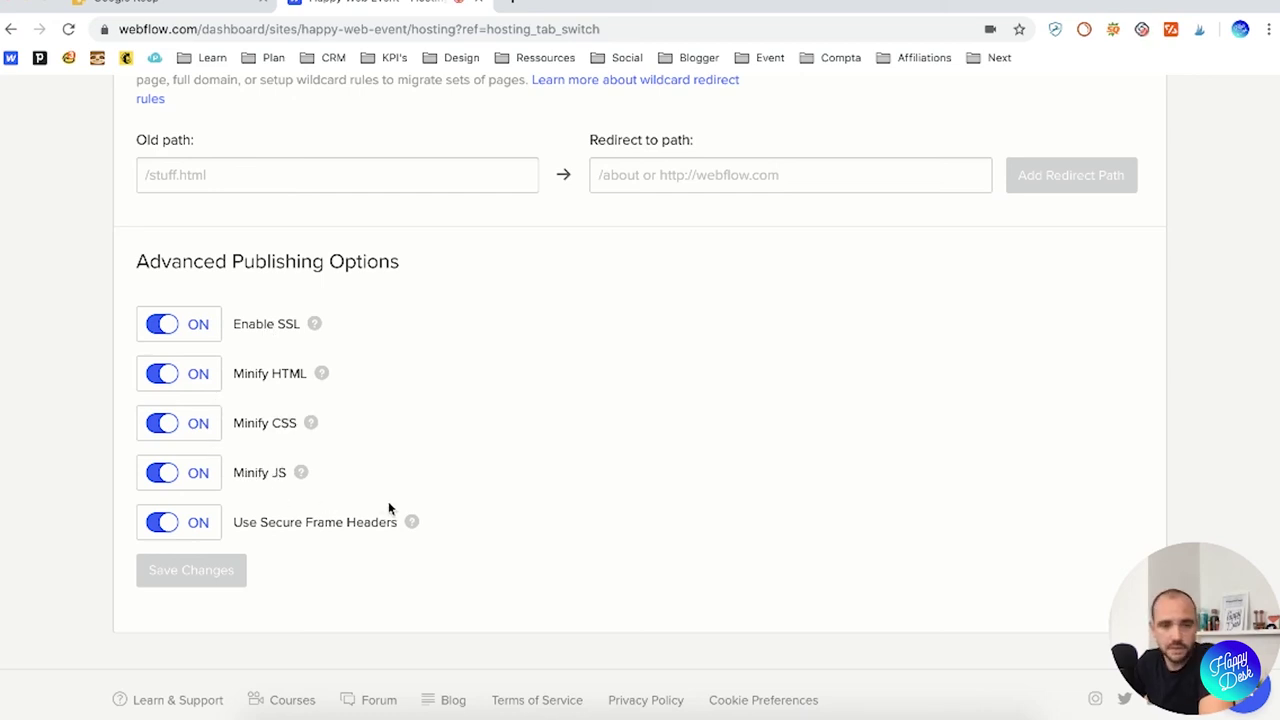
Open the Editor settings and review the collaborators list and the logo branding description
scroll(422, 508, "up", 7)
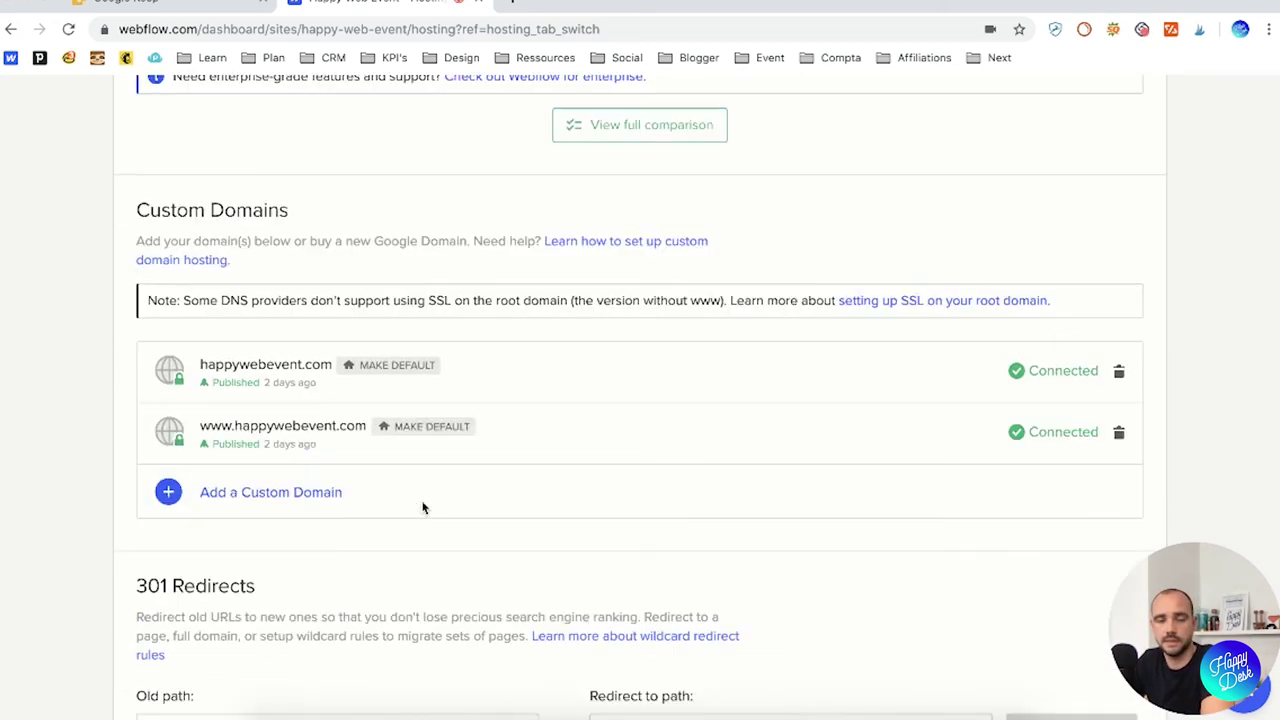
scroll(456, 522, "up", 10)
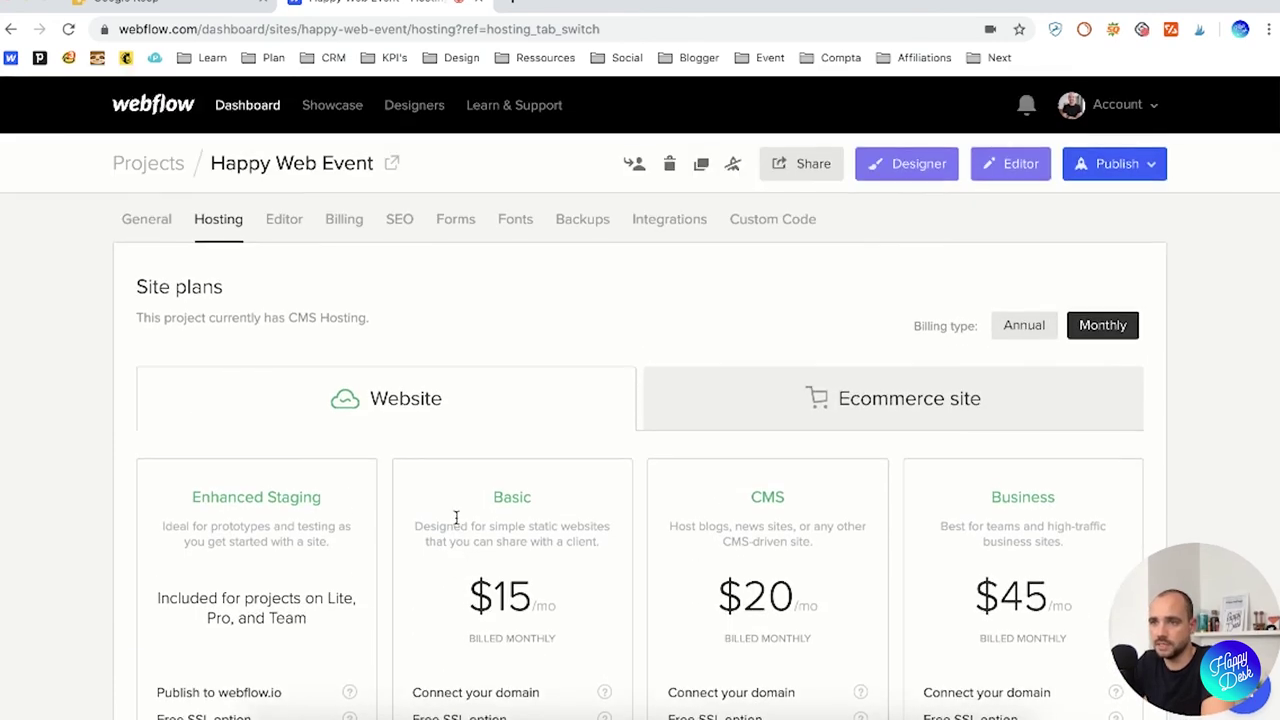
left_click(271, 227)
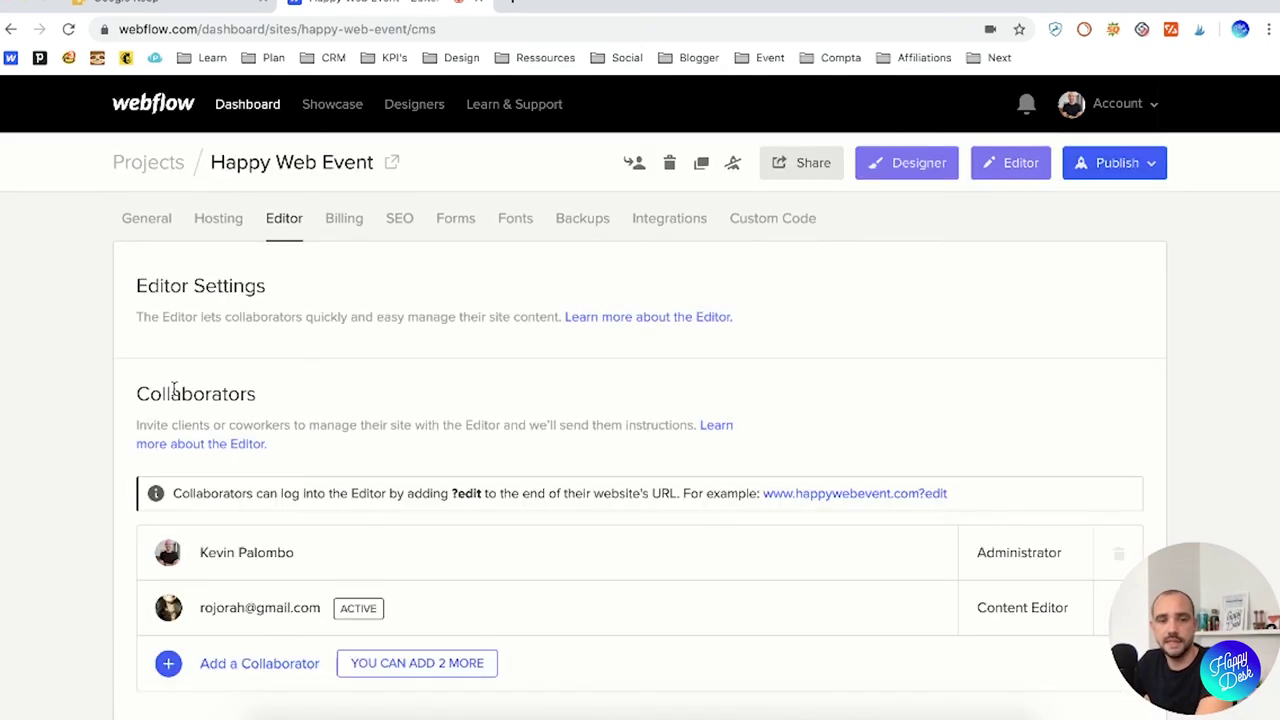
scroll(41, 492, "down", 5)
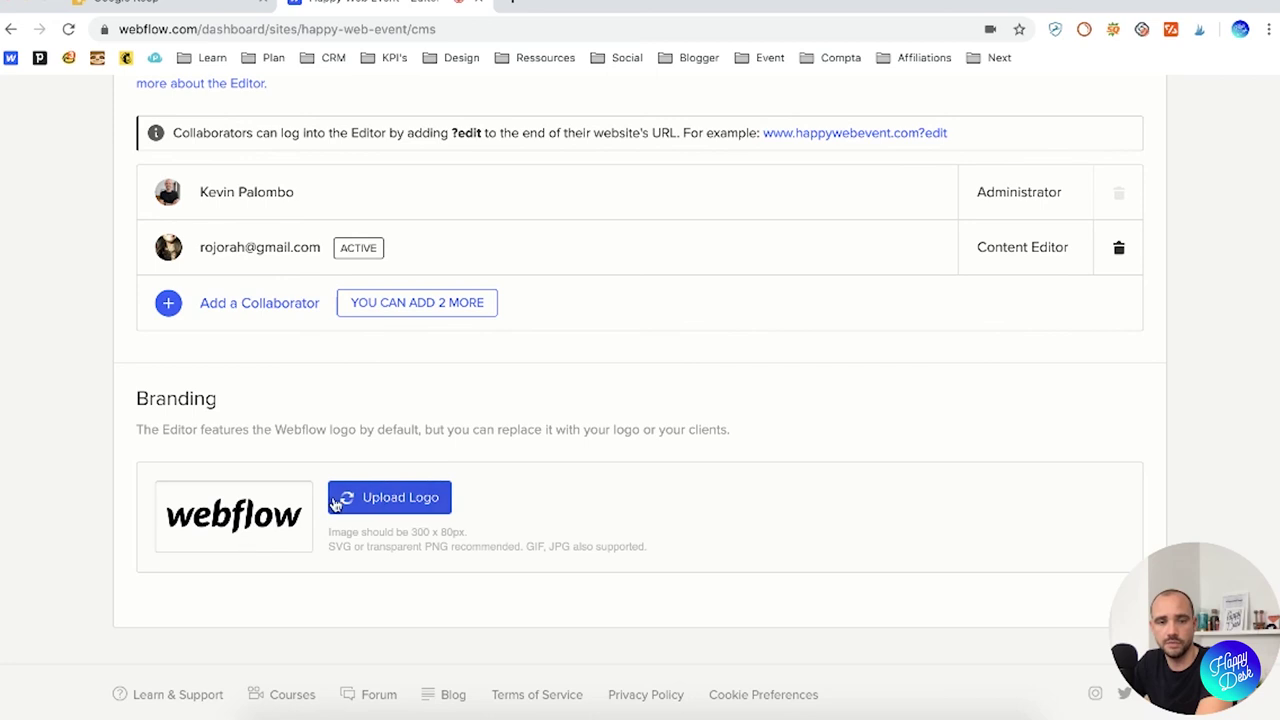
left_click_drag(145, 433, 724, 428)
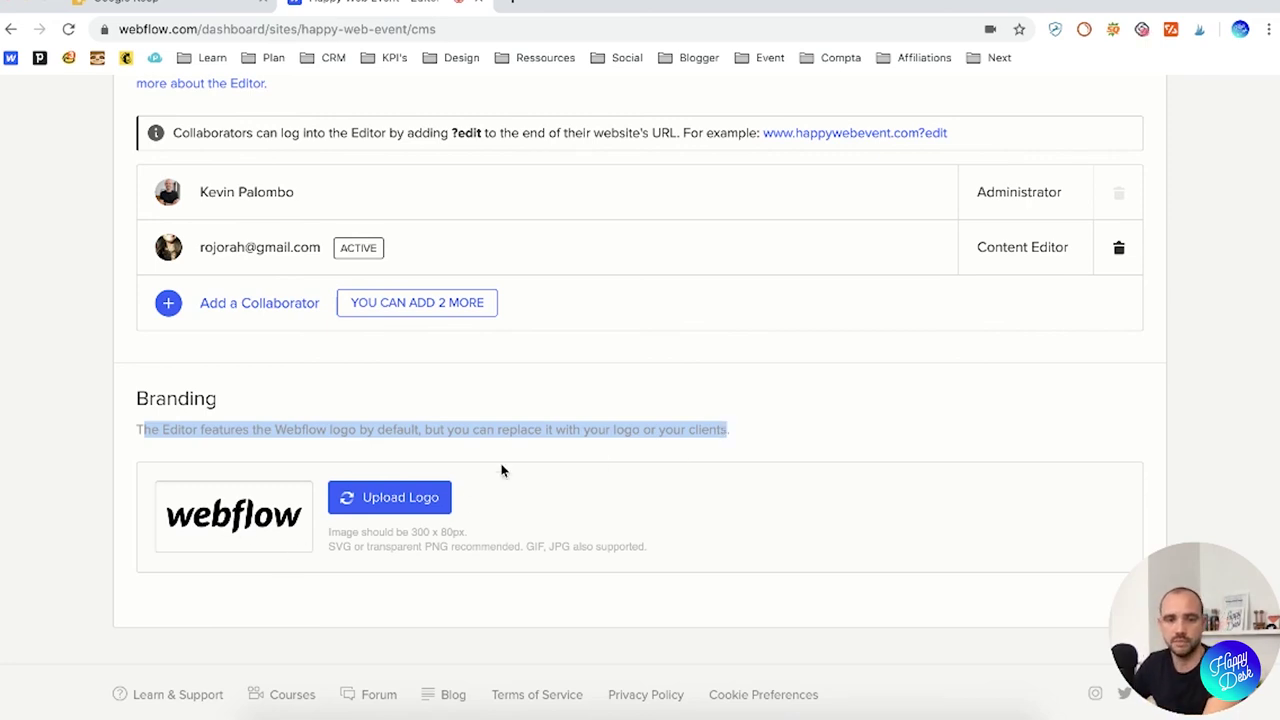
Open the billing settings and review the site plan details, past invoices and Client Billing section
scroll(660, 460, "up", 4)
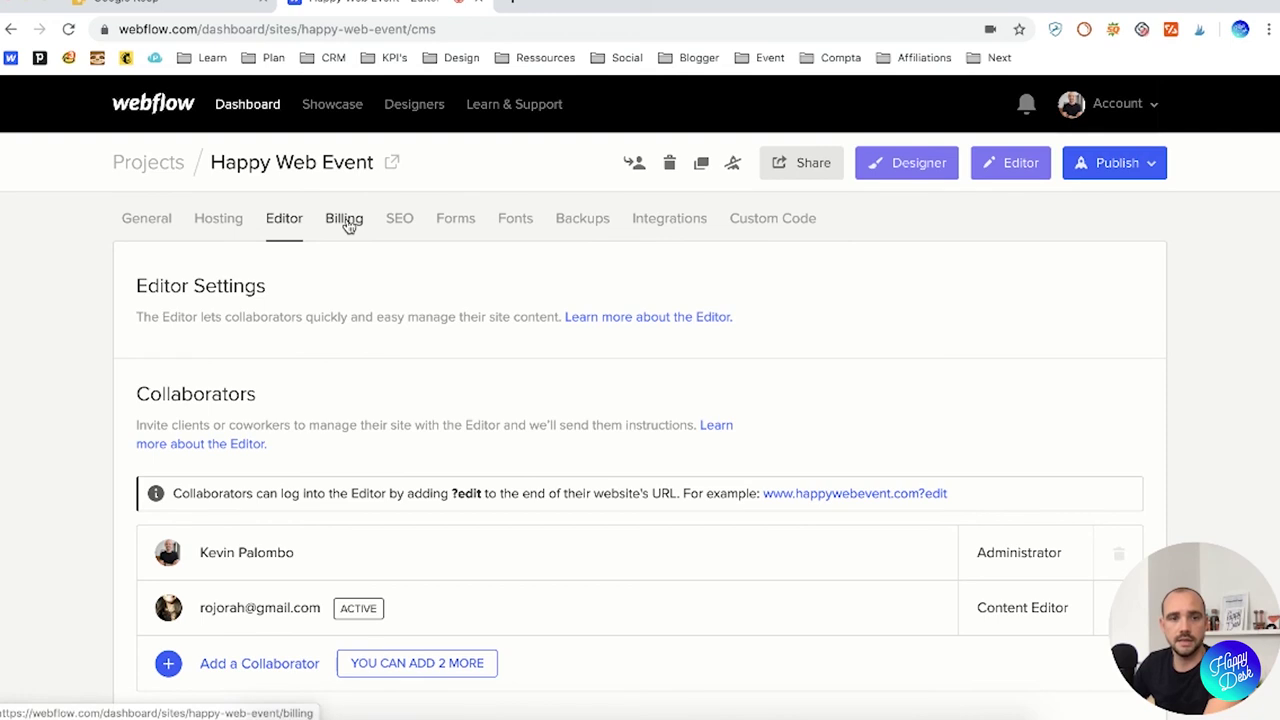
left_click(345, 220)
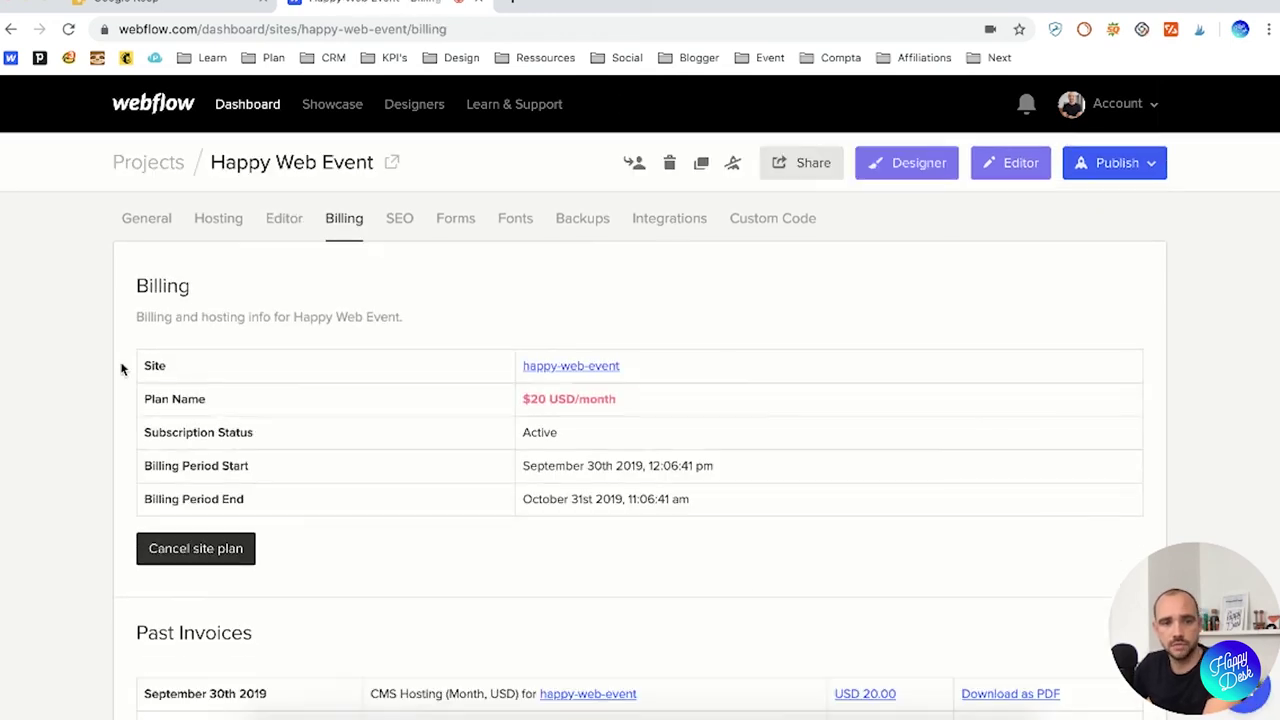
scroll(103, 377, "down", 5)
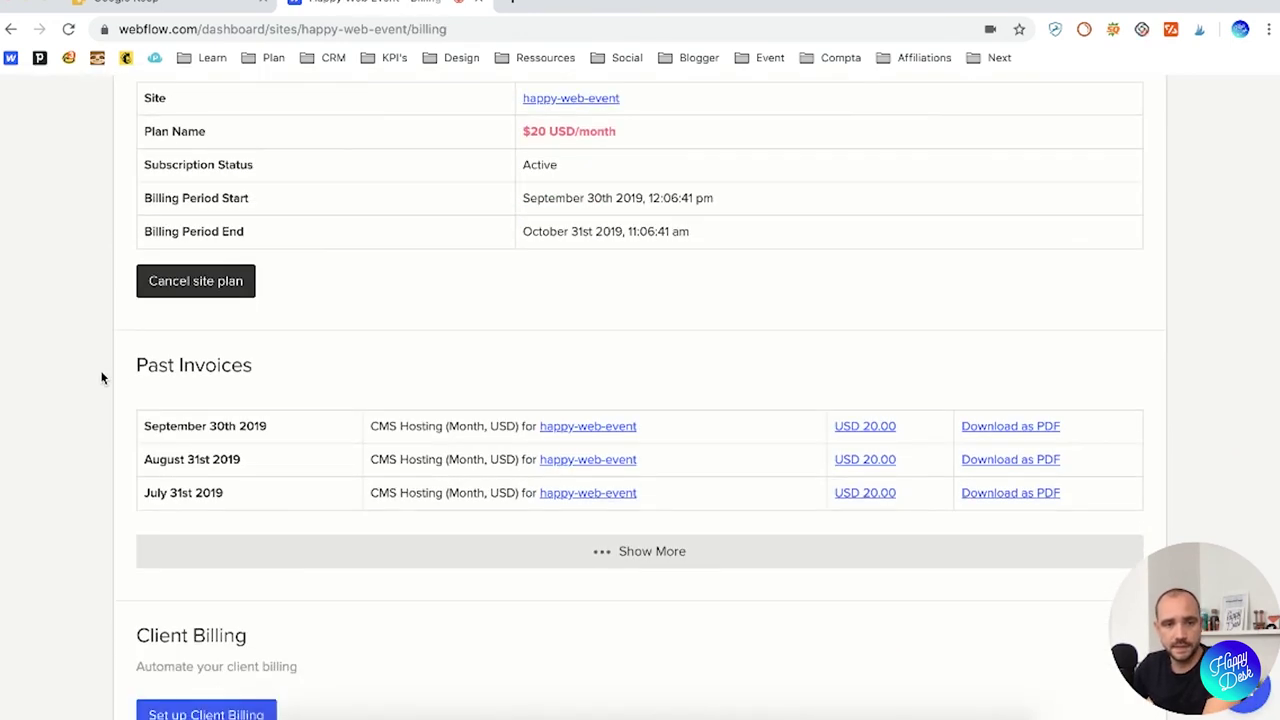
scroll(103, 377, "down", 3)
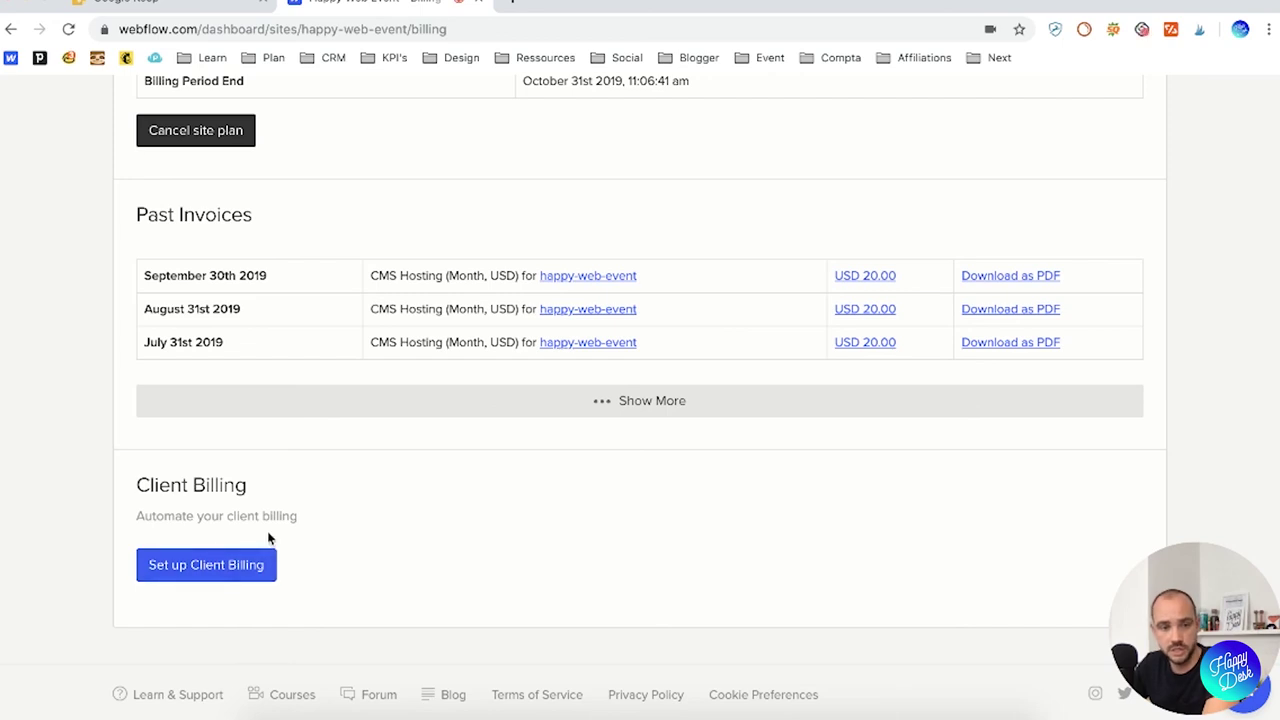
left_click_drag(280, 516, 49, 491)
left_click(150, 489)
left_click_drag(139, 484, 436, 539)
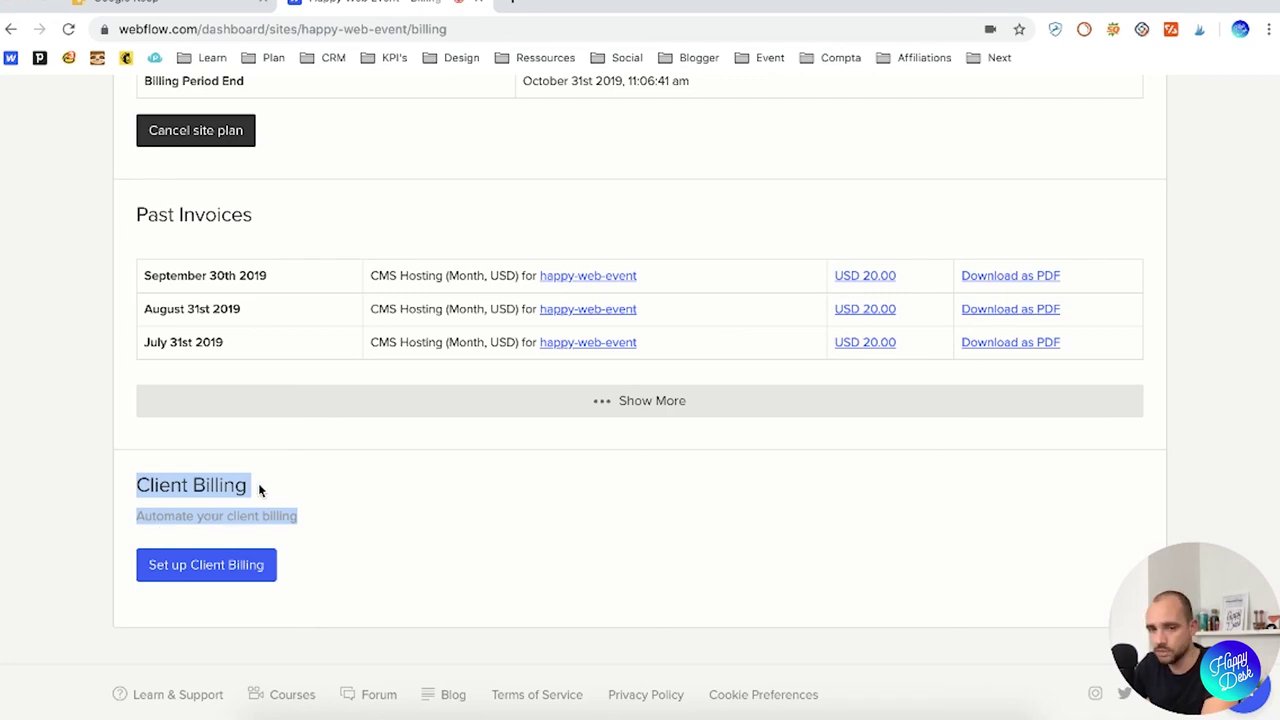
Open the SEO settings and examine the Webflow subdomain indexing option
scroll(457, 537, "up", 5)
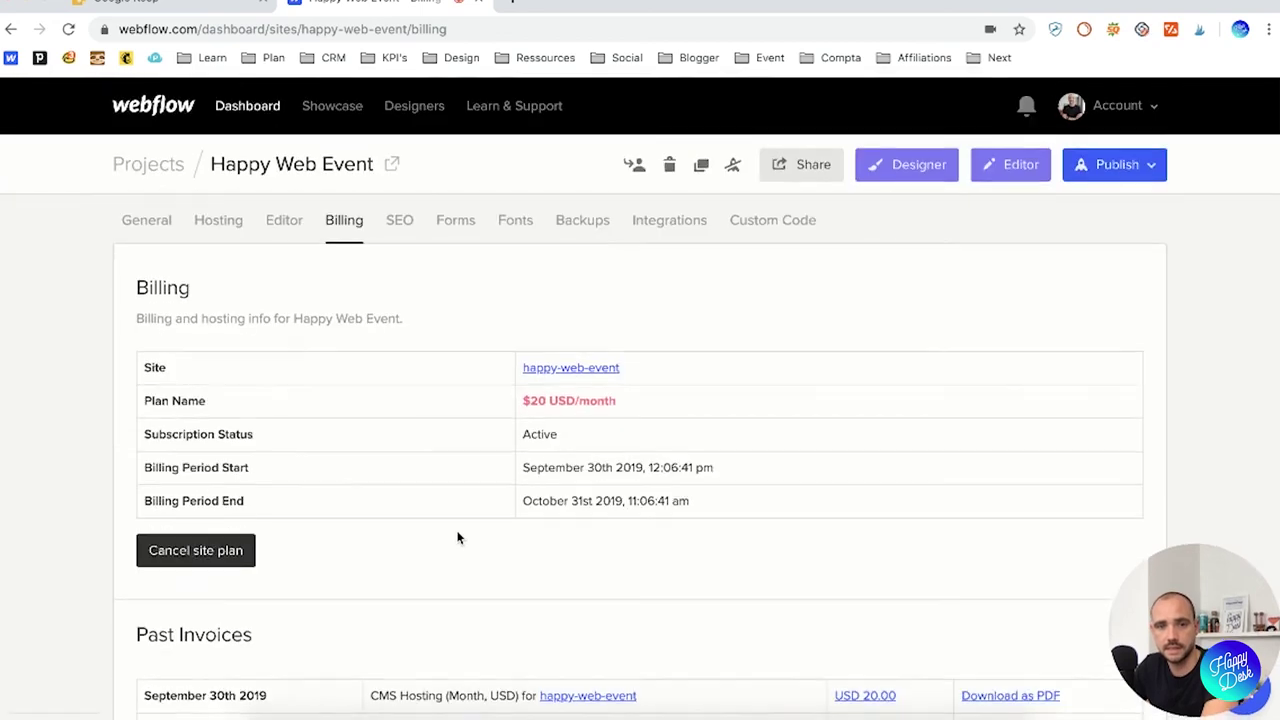
left_click(400, 219)
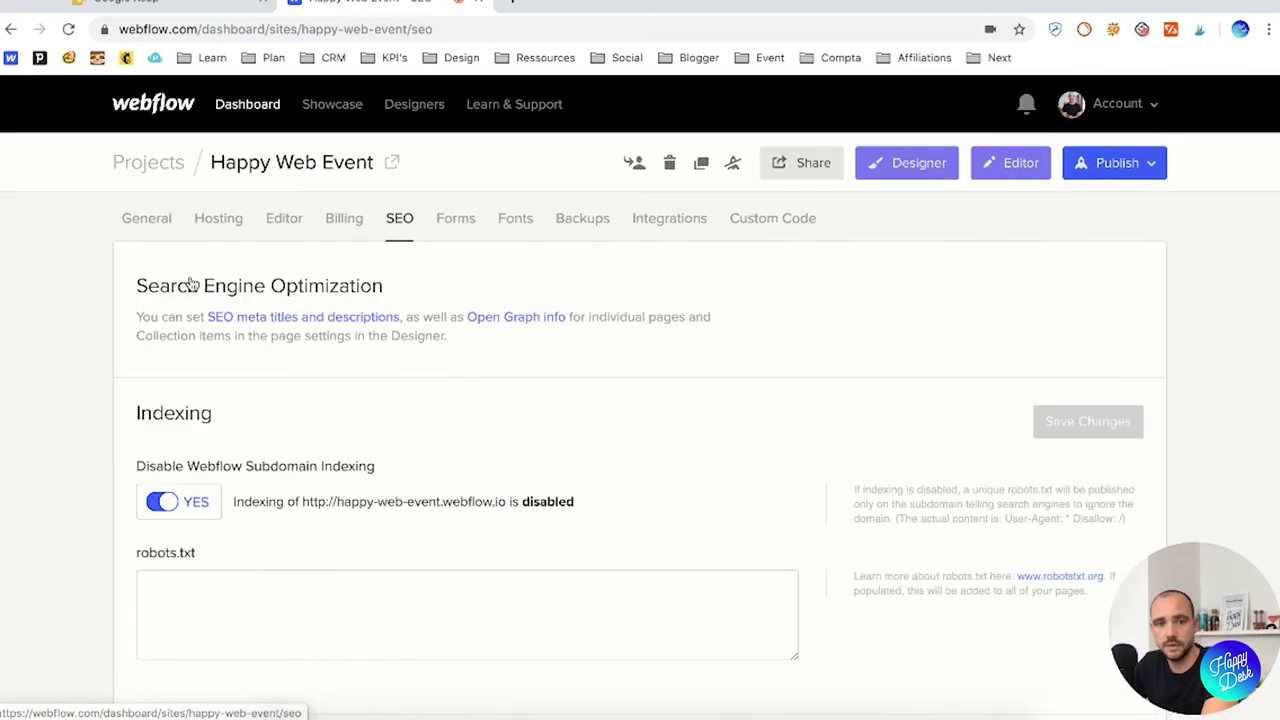
scroll(91, 385, "down", 1)
scroll(91, 385, "down", 1)
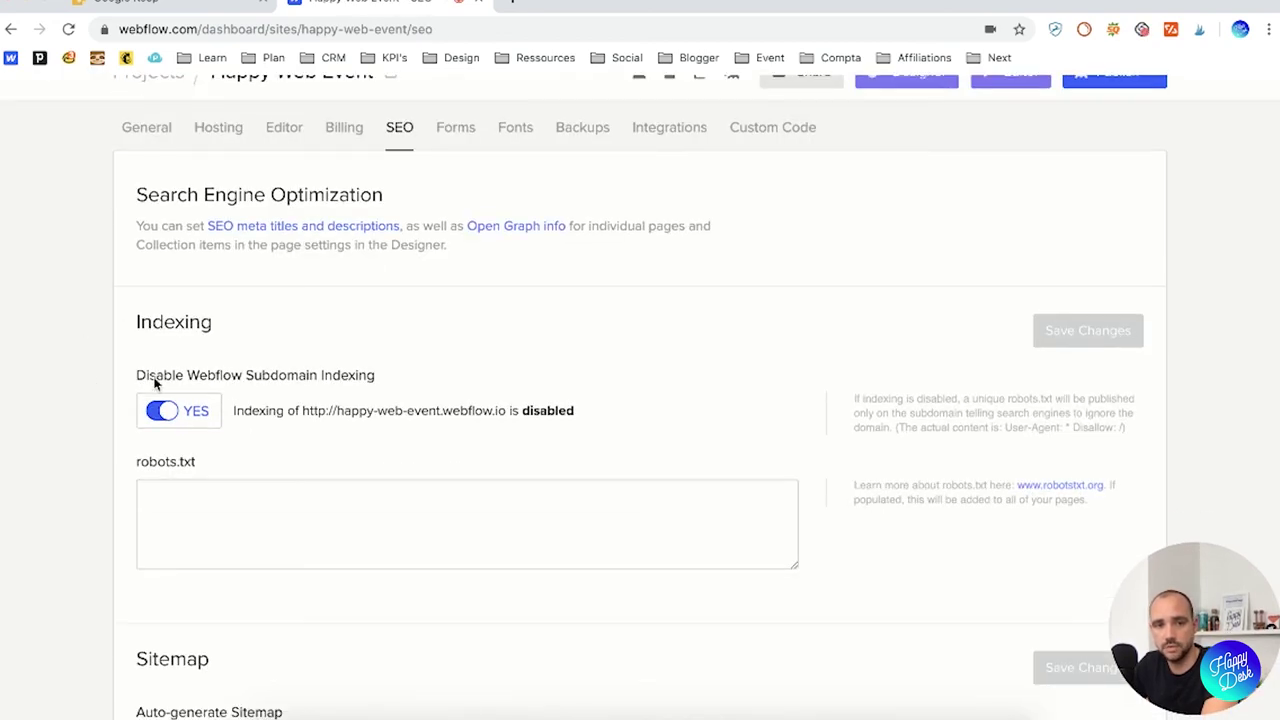
left_click_drag(138, 378, 411, 397)
Examine the auto-generated sitemap option and the Google Site Verification ID field in the SEO settings
scroll(243, 431, "down", 5)
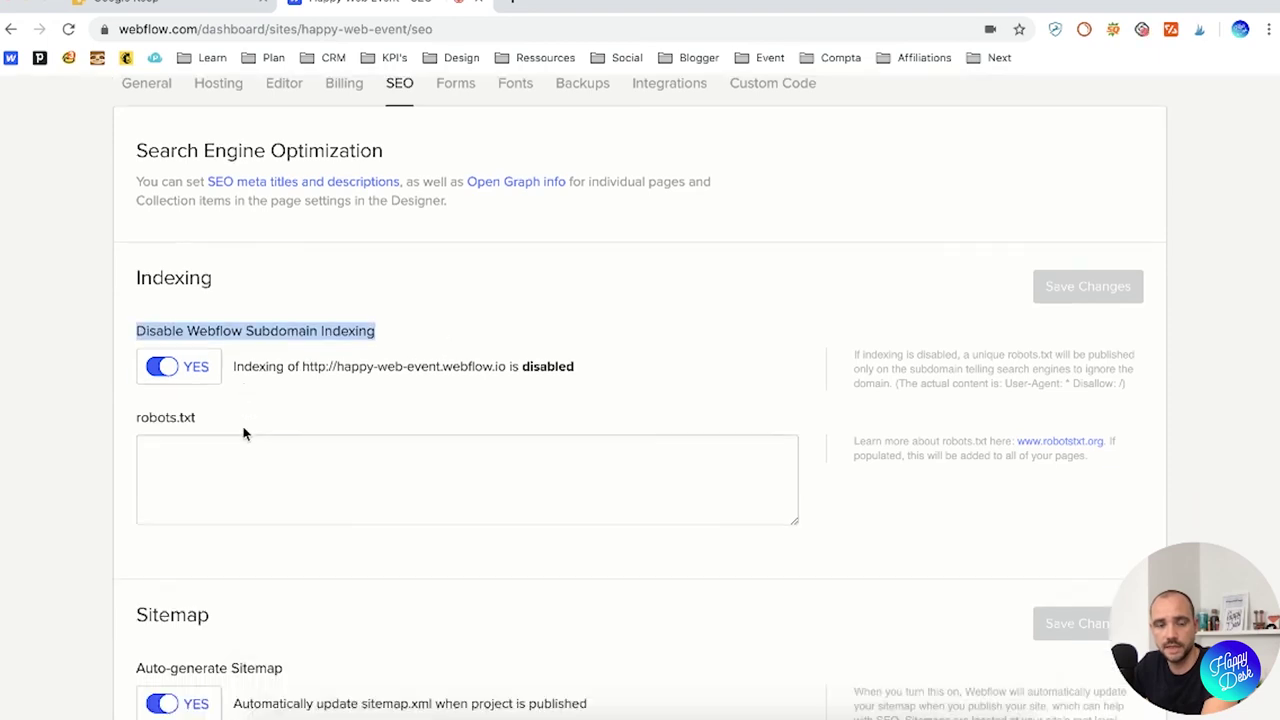
left_click_drag(134, 320, 397, 334)
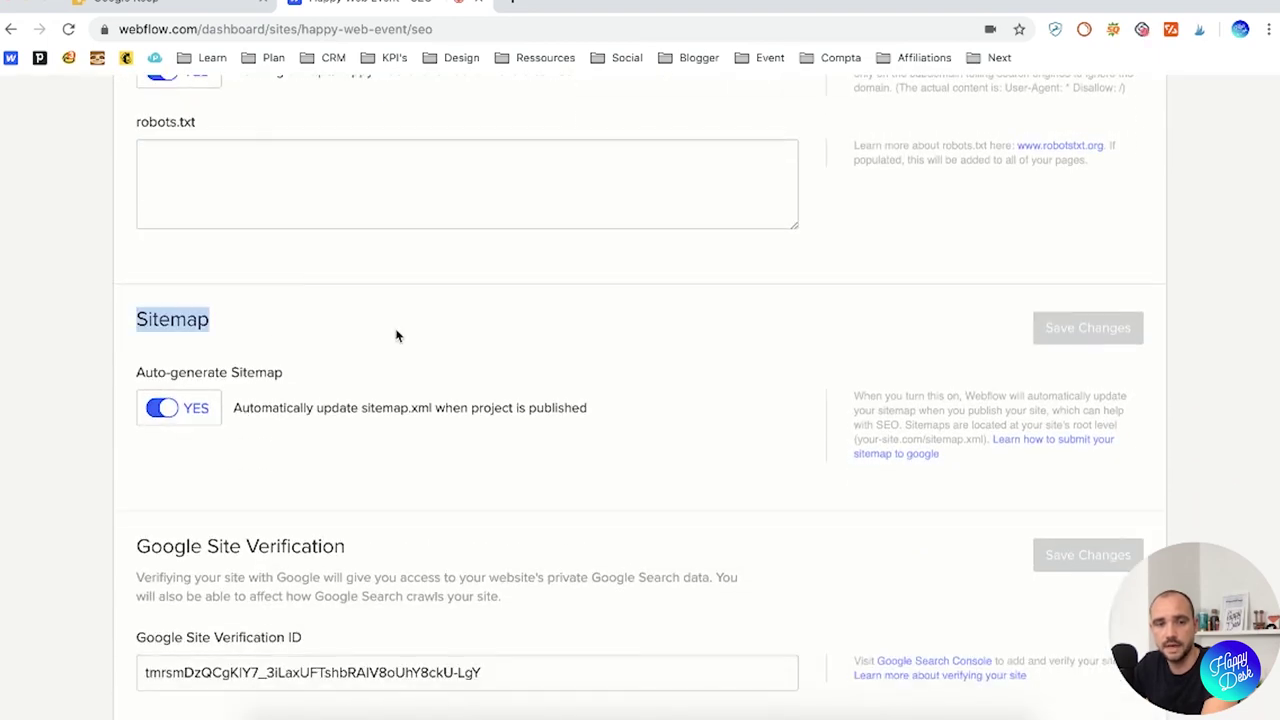
scroll(80, 431, "down", 2)
left_click_drag(127, 421, 460, 451)
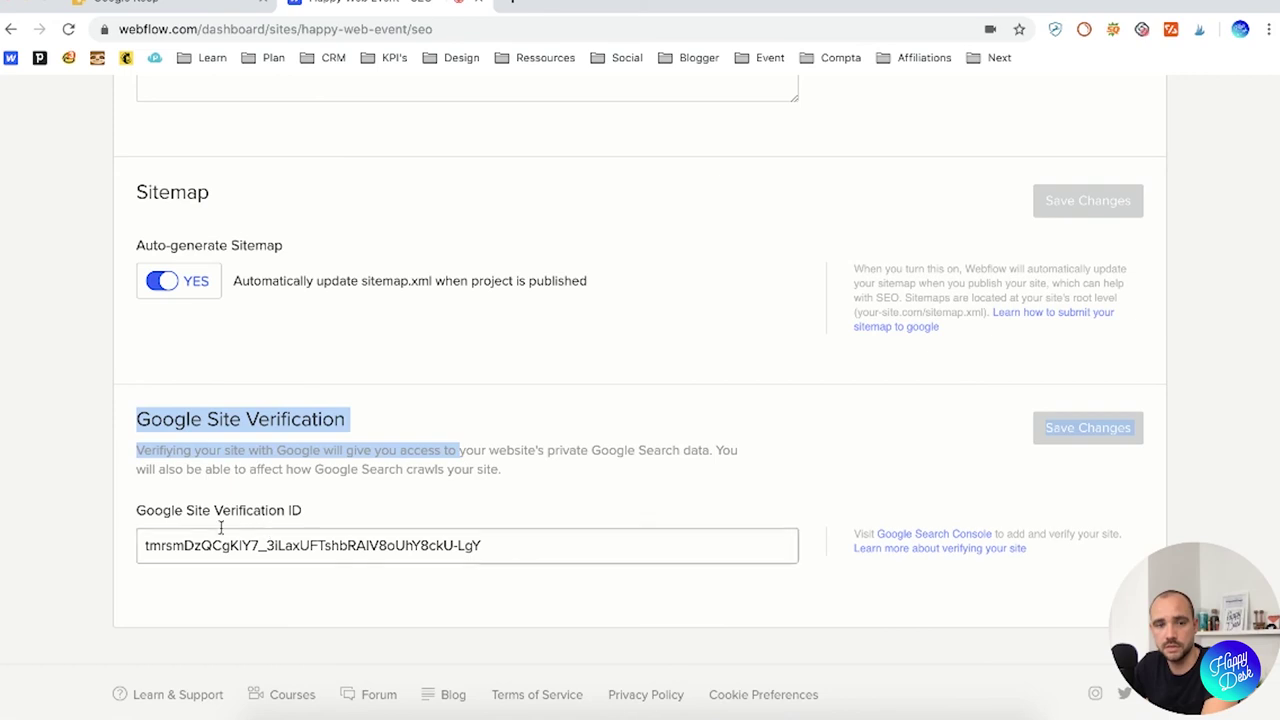
left_click(155, 542)
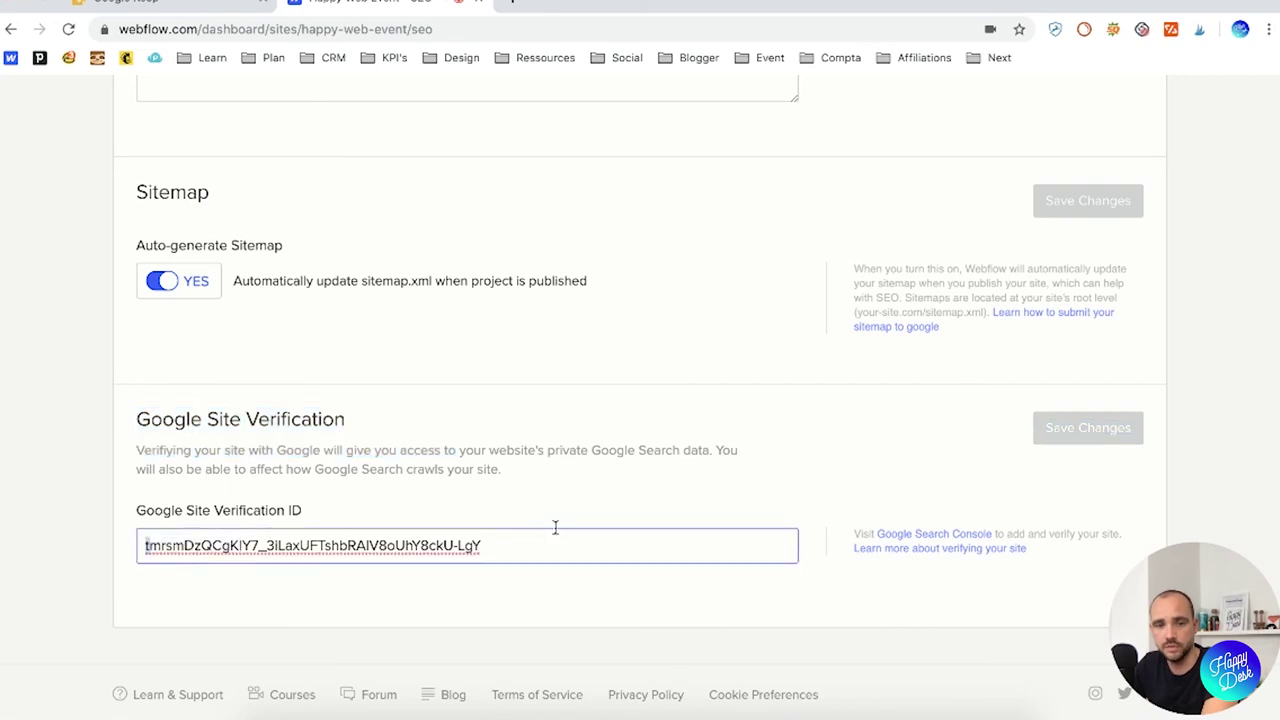
Open the Forms settings and review the form notification fields for sender, recipient, subject line, reply address and email template
scroll(587, 488, "up", 10)
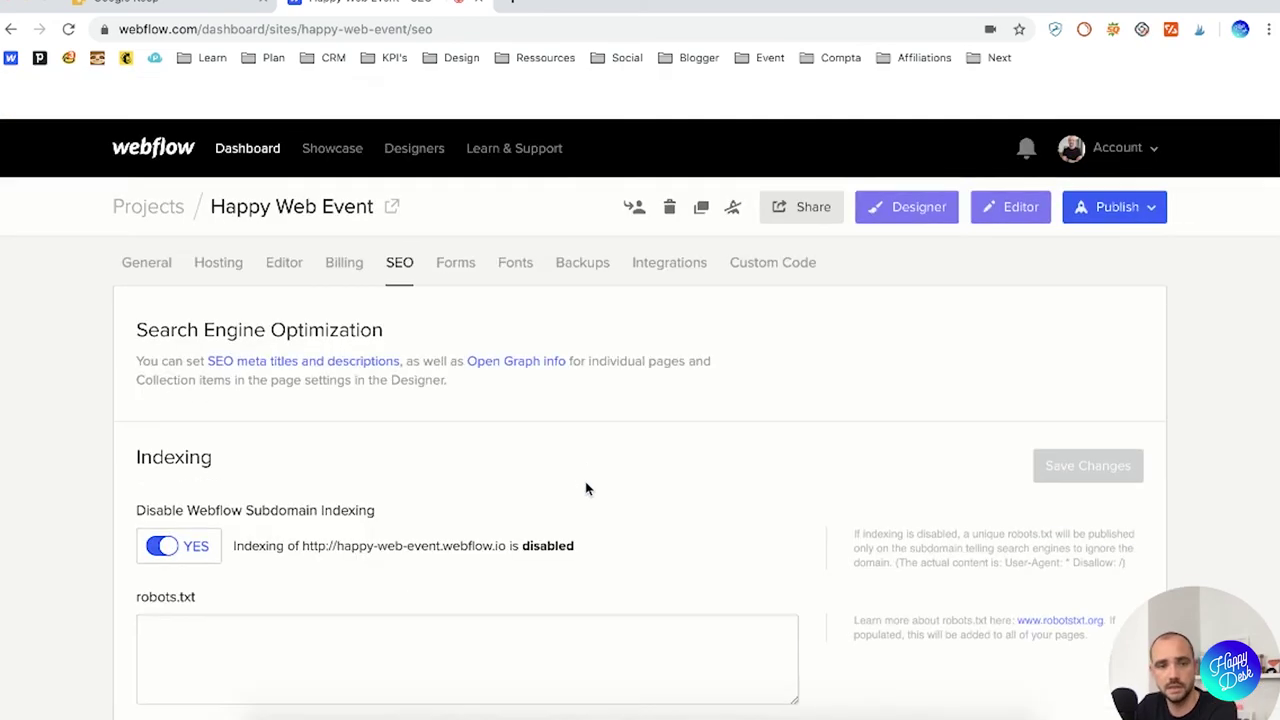
left_click(459, 222)
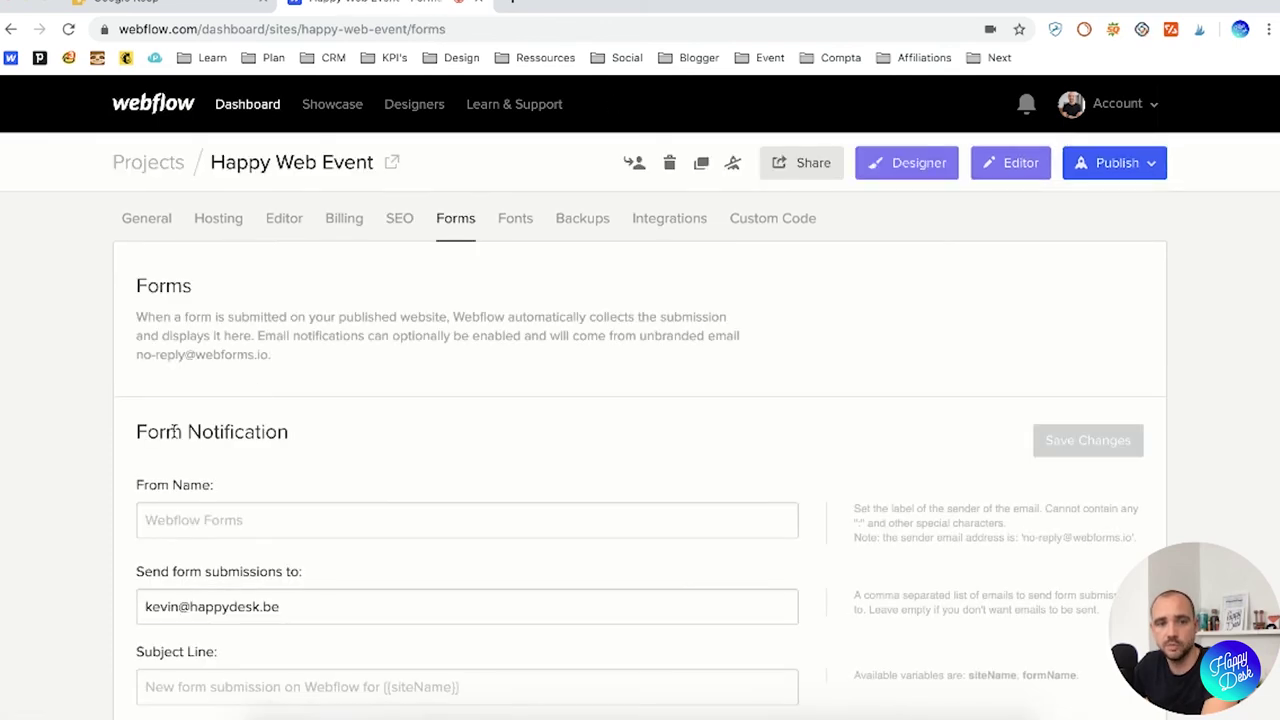
scroll(171, 432, "down", 2)
scroll(226, 379, "down", 4)
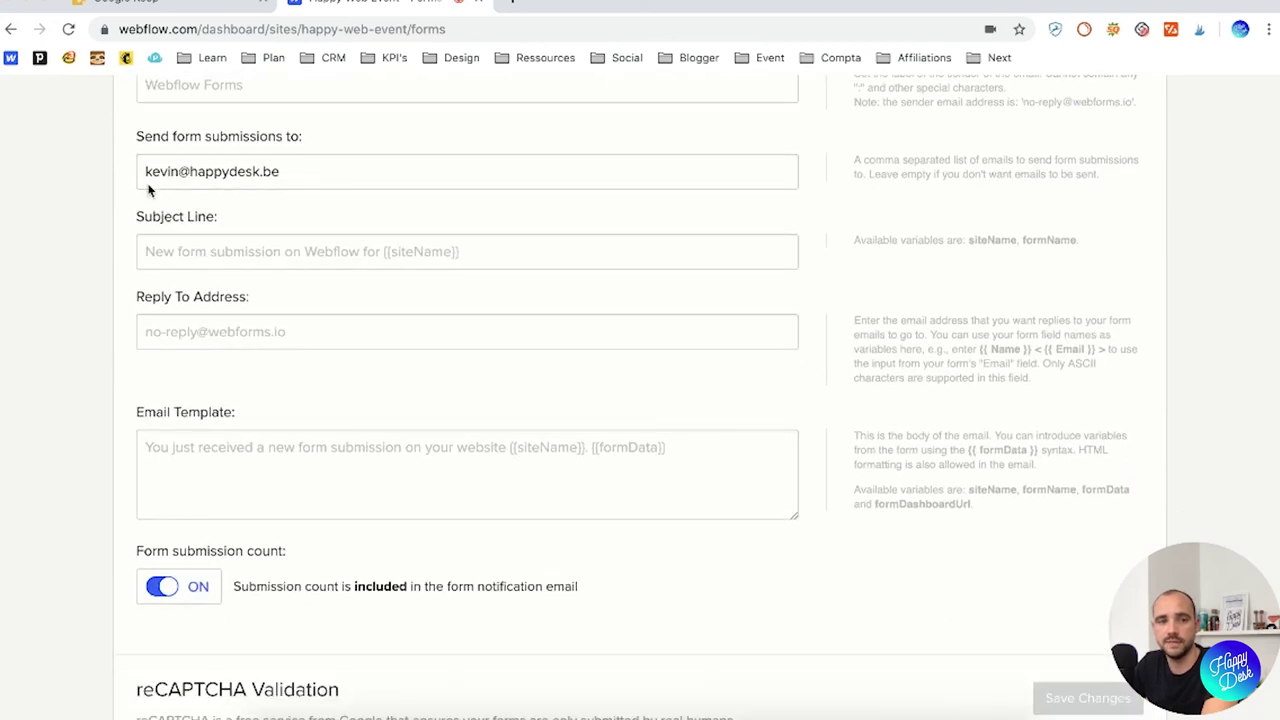
Examine the reCAPTCHA Validation section with its site key, secret key and enabling option
scroll(187, 538, "down", 4)
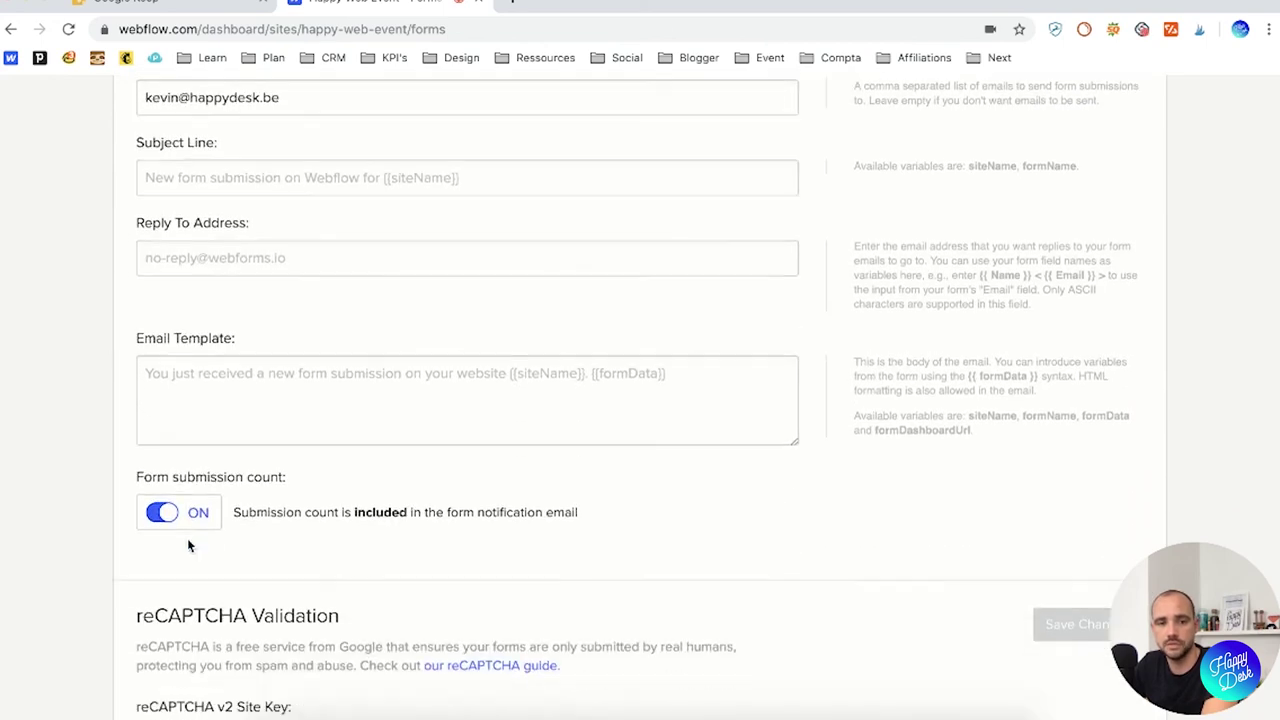
left_click_drag(140, 386, 374, 390)
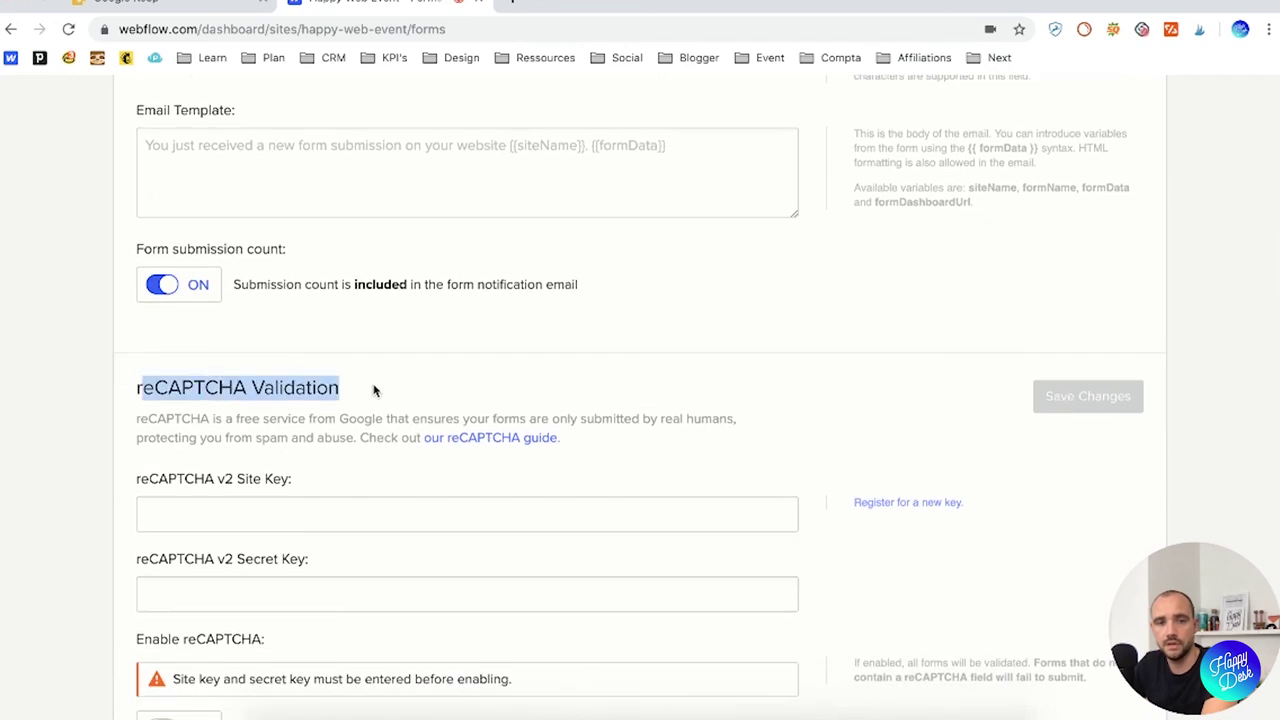
scroll(159, 485, "down", 2)
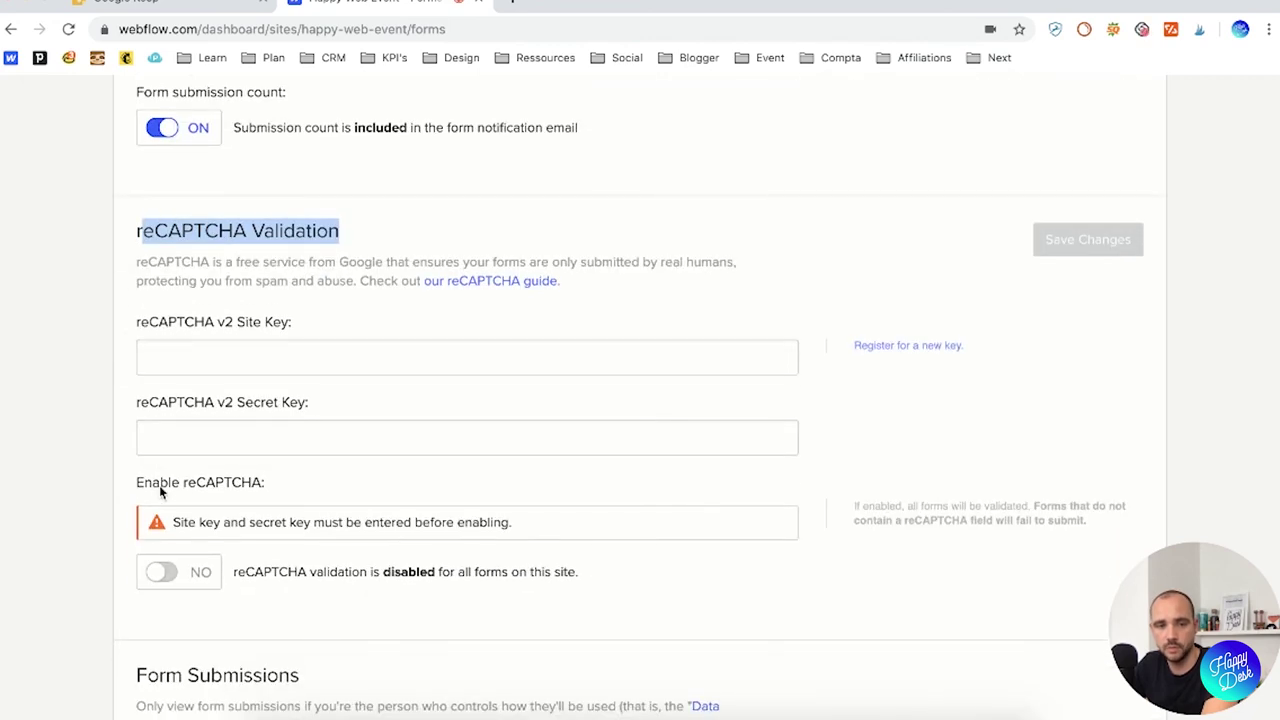
left_click(128, 244)
left_click_drag(134, 231, 409, 254)
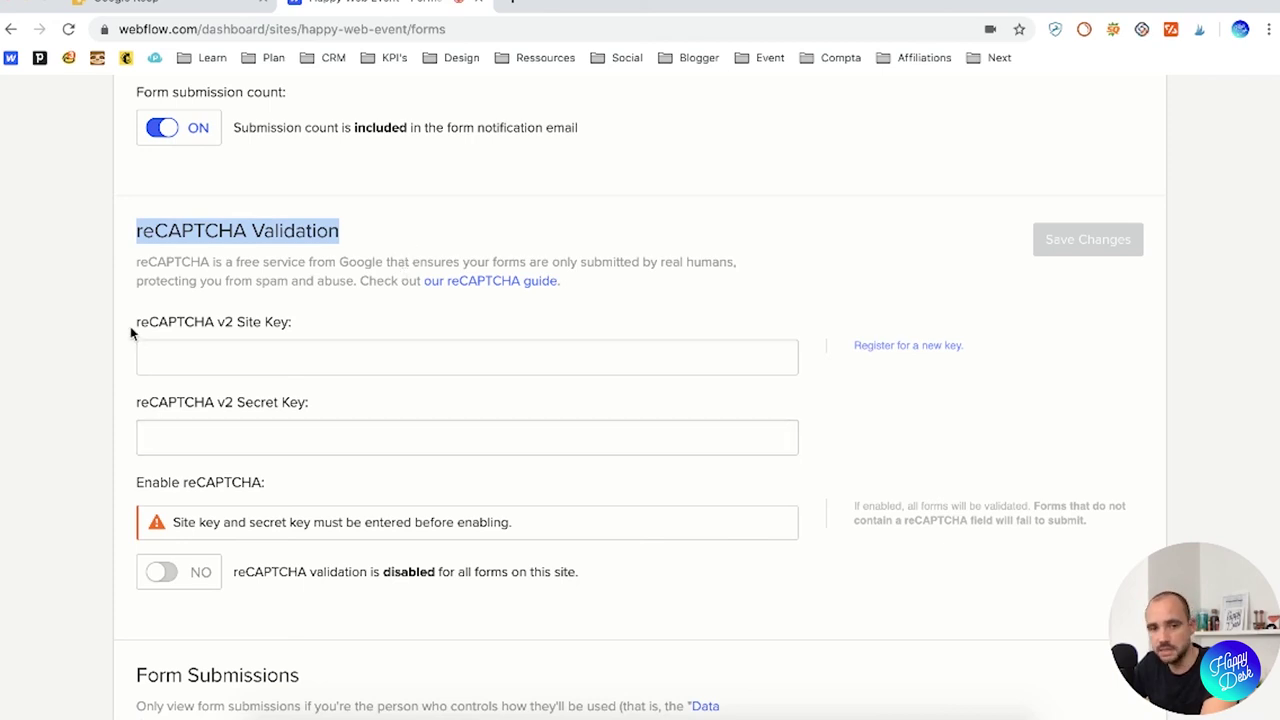
Examine the Form Submissions section, the option restricting uploaded file access, and the submission data
scroll(161, 484, "down", 5)
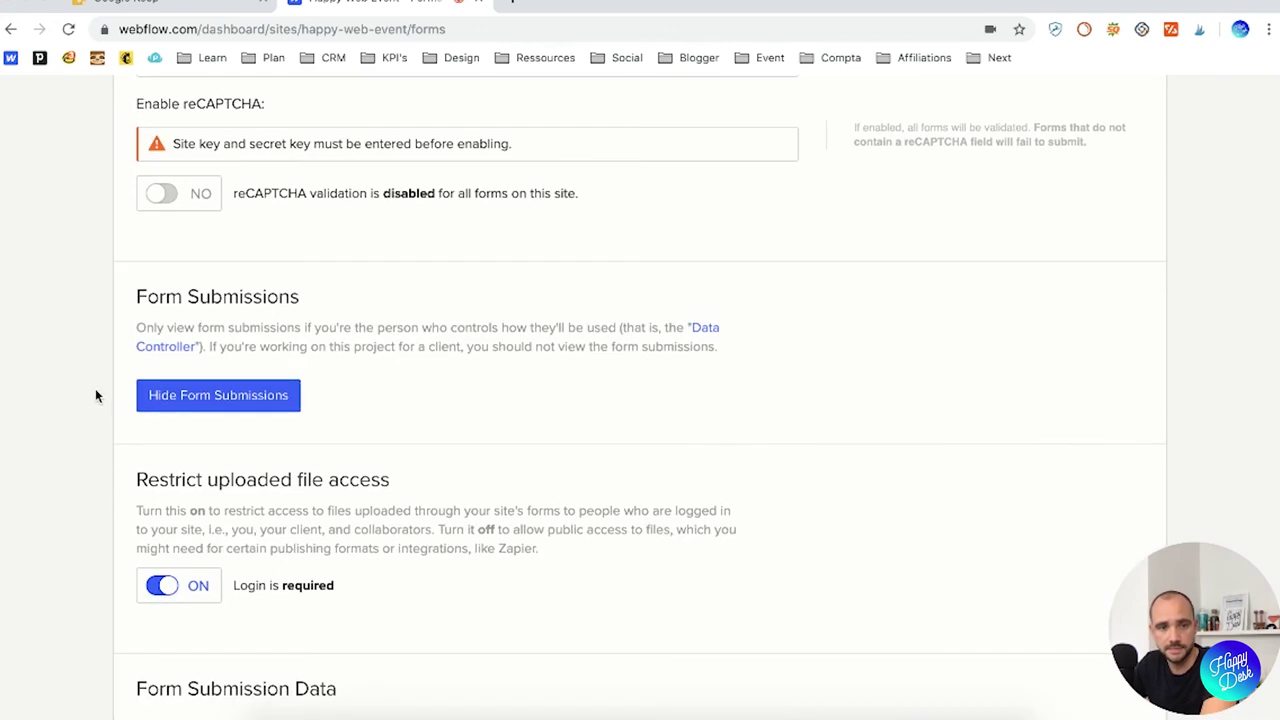
scroll(137, 432, "down", 3)
scroll(109, 437, "up", 6)
scroll(109, 442, "down", 3)
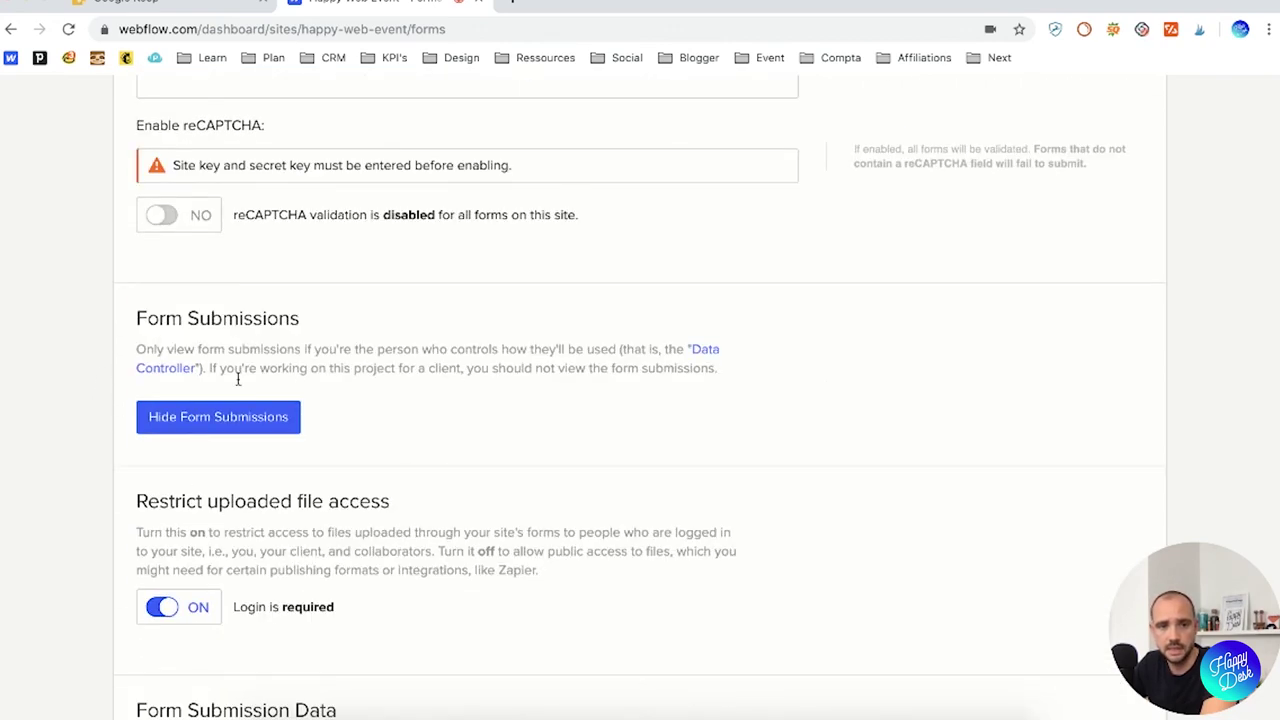
scroll(162, 470, "down", 3)
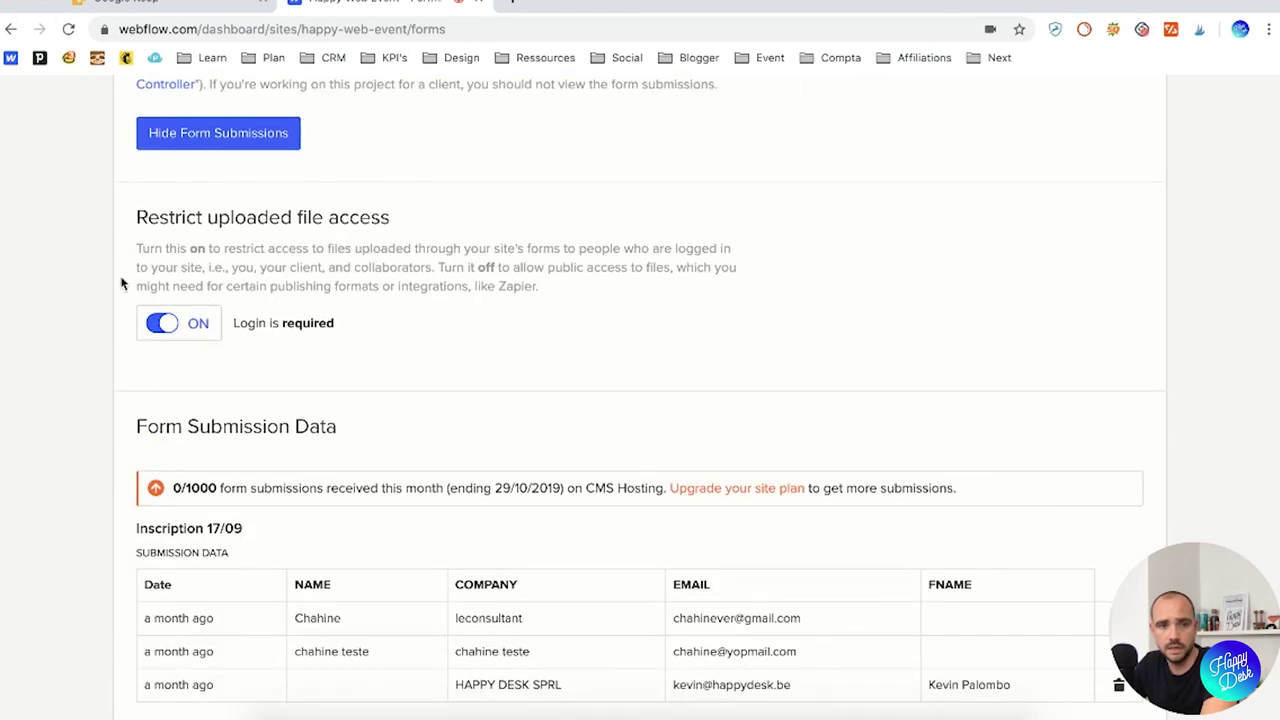
left_click_drag(135, 218, 494, 374)
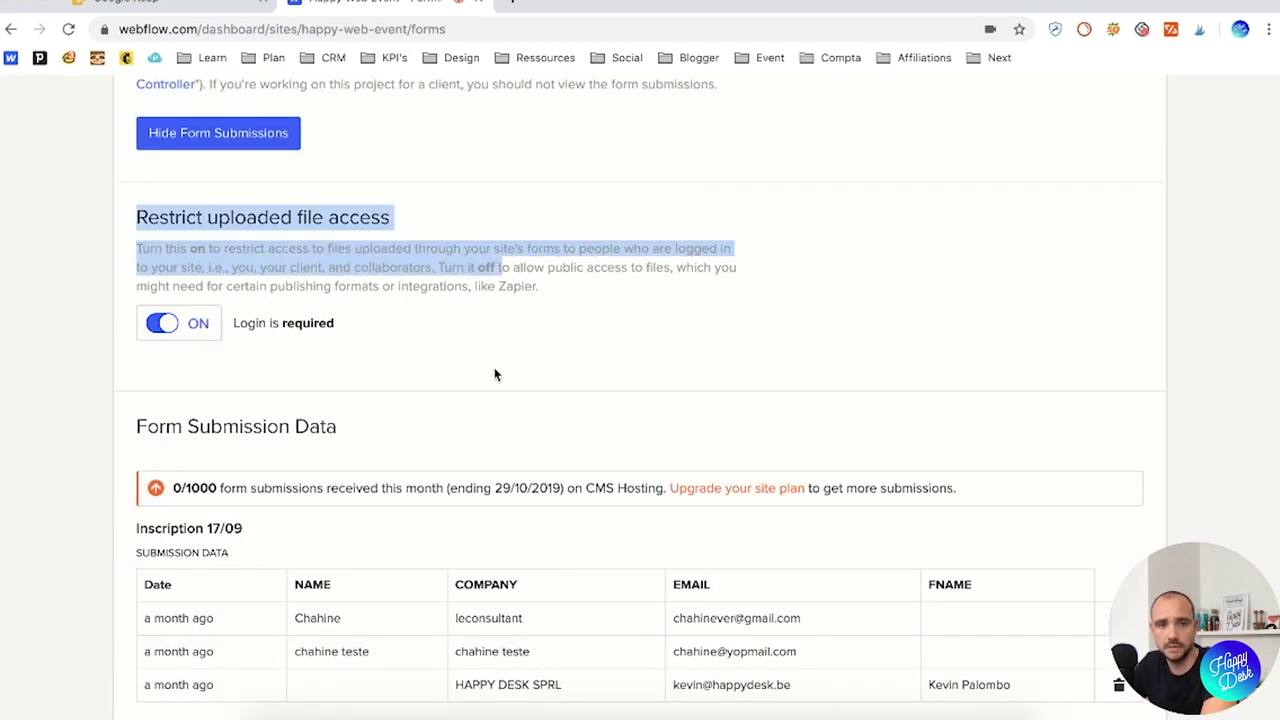
Open the Fonts settings and examine the Google Fonts section
scroll(495, 371, "up", 1)
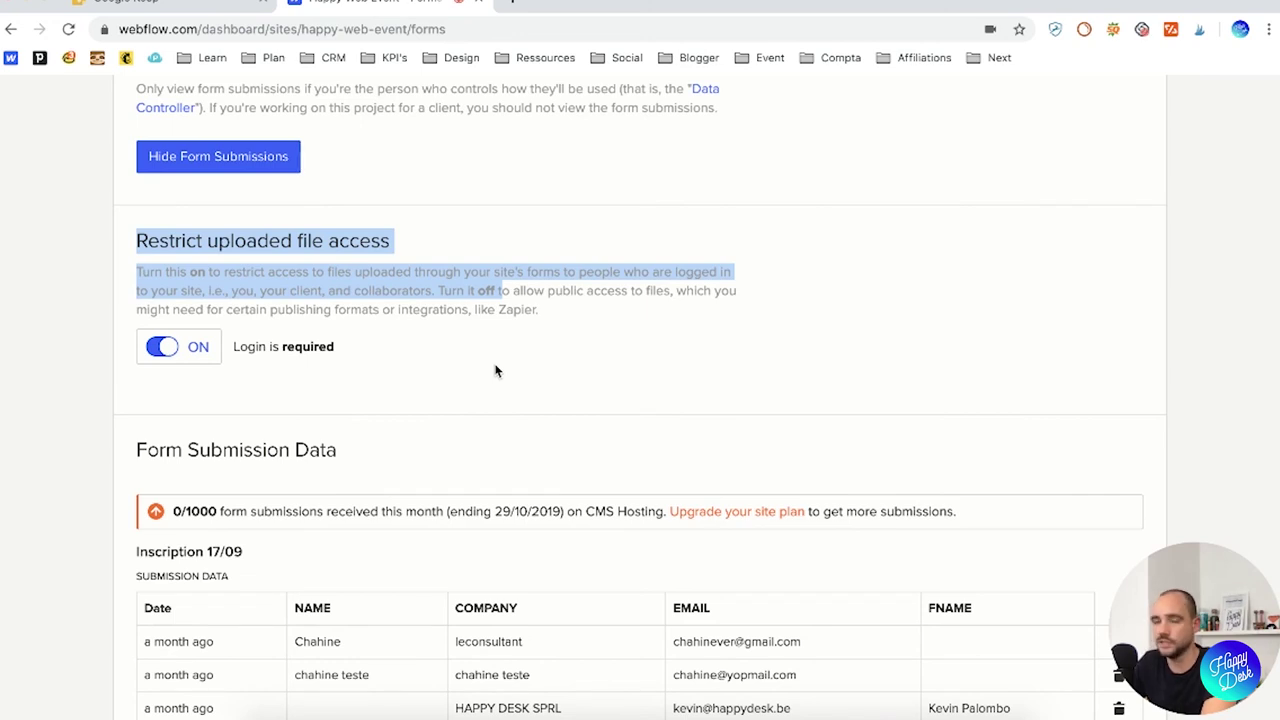
scroll(495, 371, "up", 5)
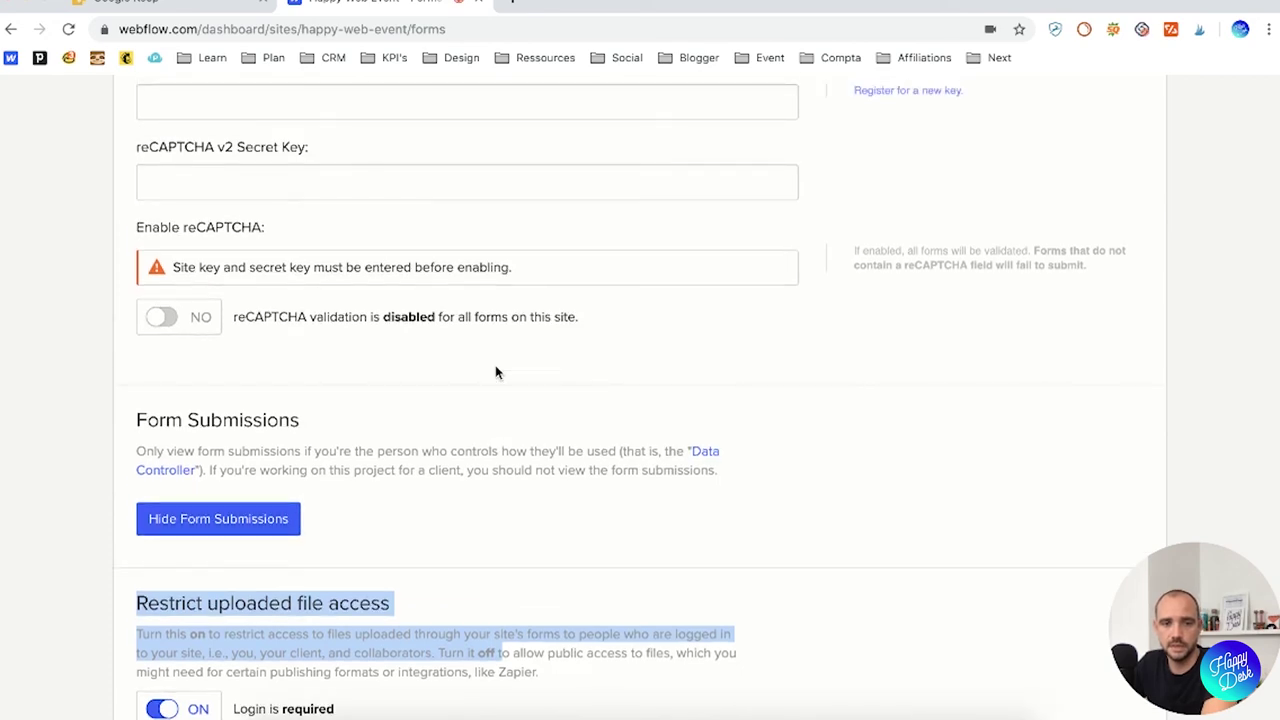
scroll(495, 372, "up", 10)
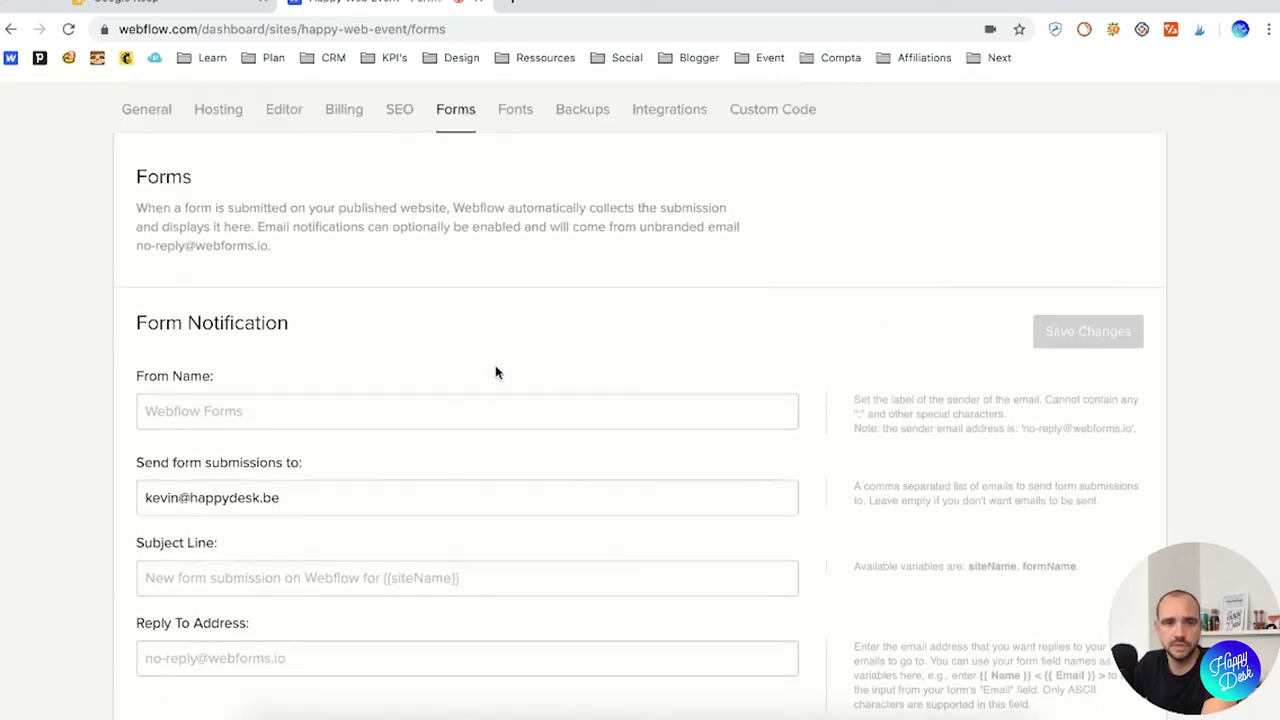
scroll(495, 372, "up", 3)
left_click(517, 230)
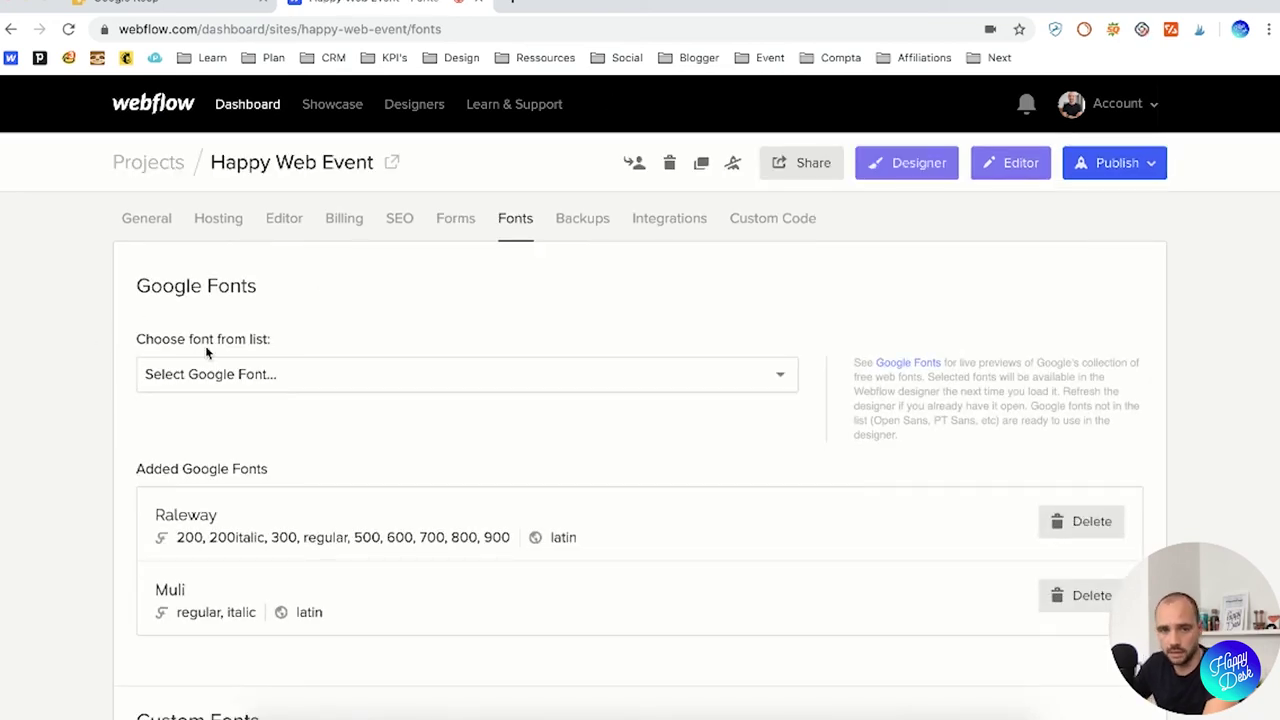
left_click_drag(134, 290, 350, 300)
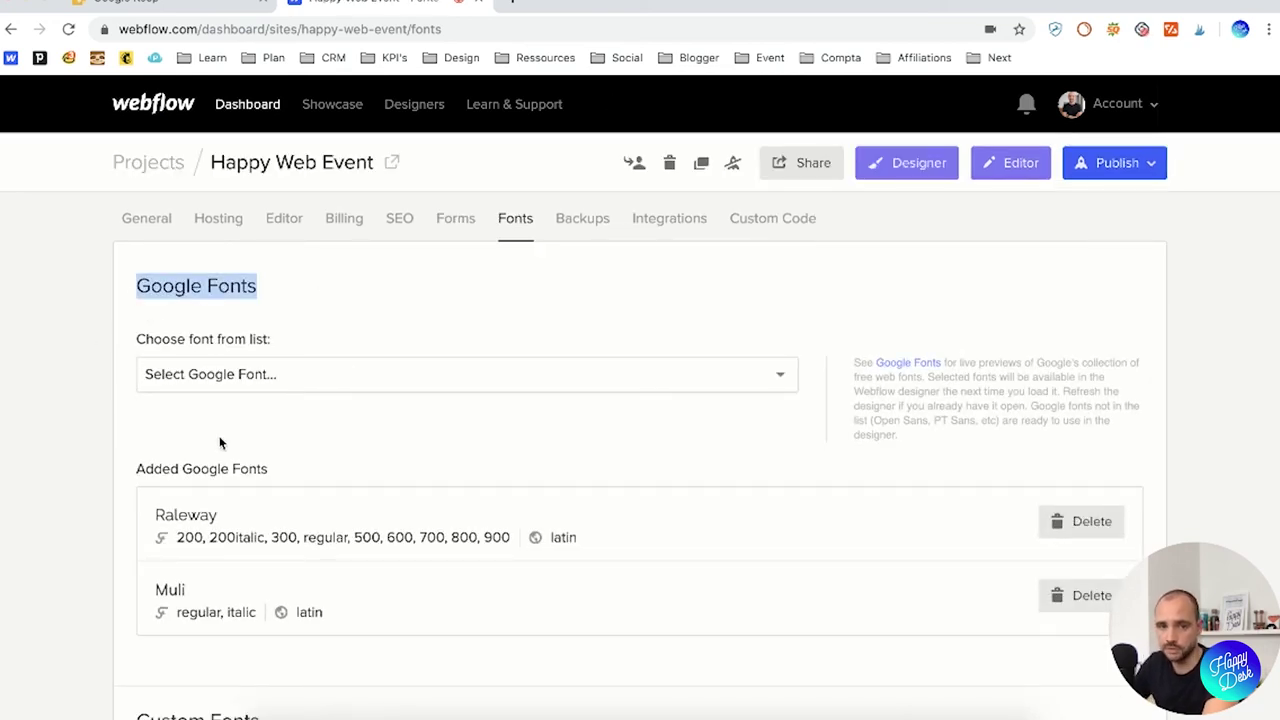
Review the Custom Fonts upload section, the installed fonts and their fallbacks
scroll(56, 454, "down", 2)
scroll(57, 454, "down", 2)
left_click_drag(115, 299, 437, 360)
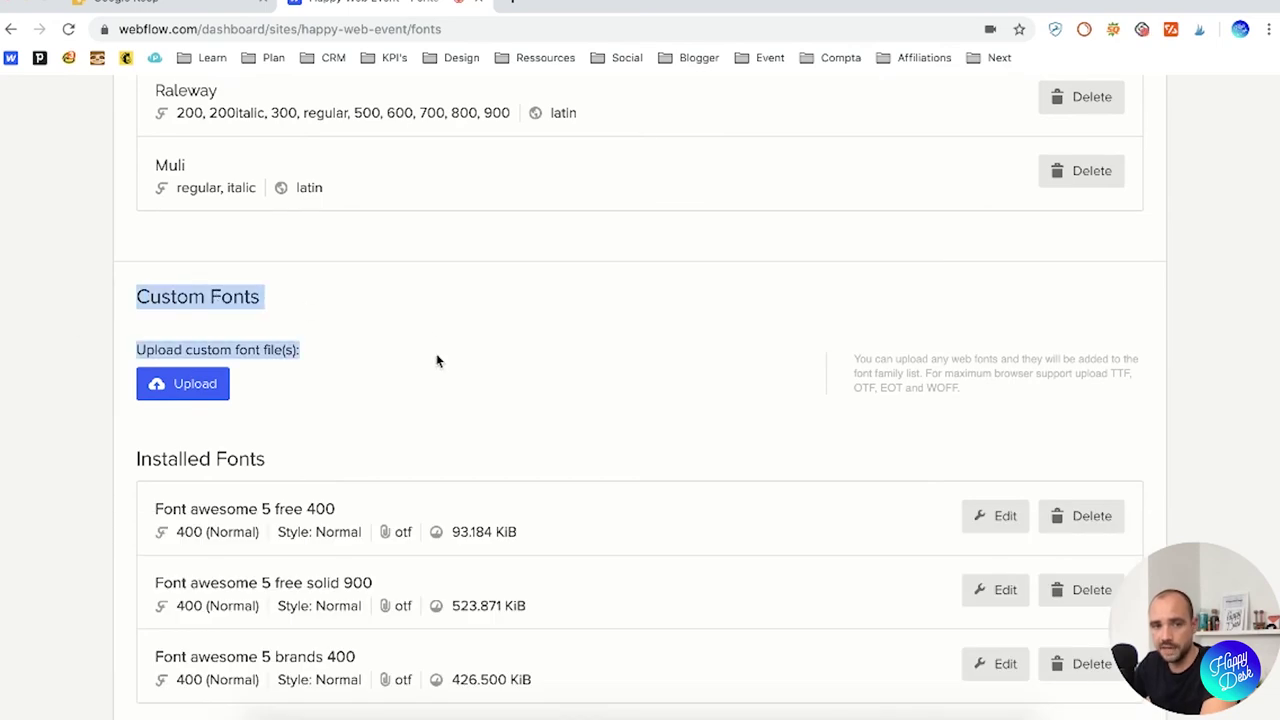
scroll(123, 363, "down", 3)
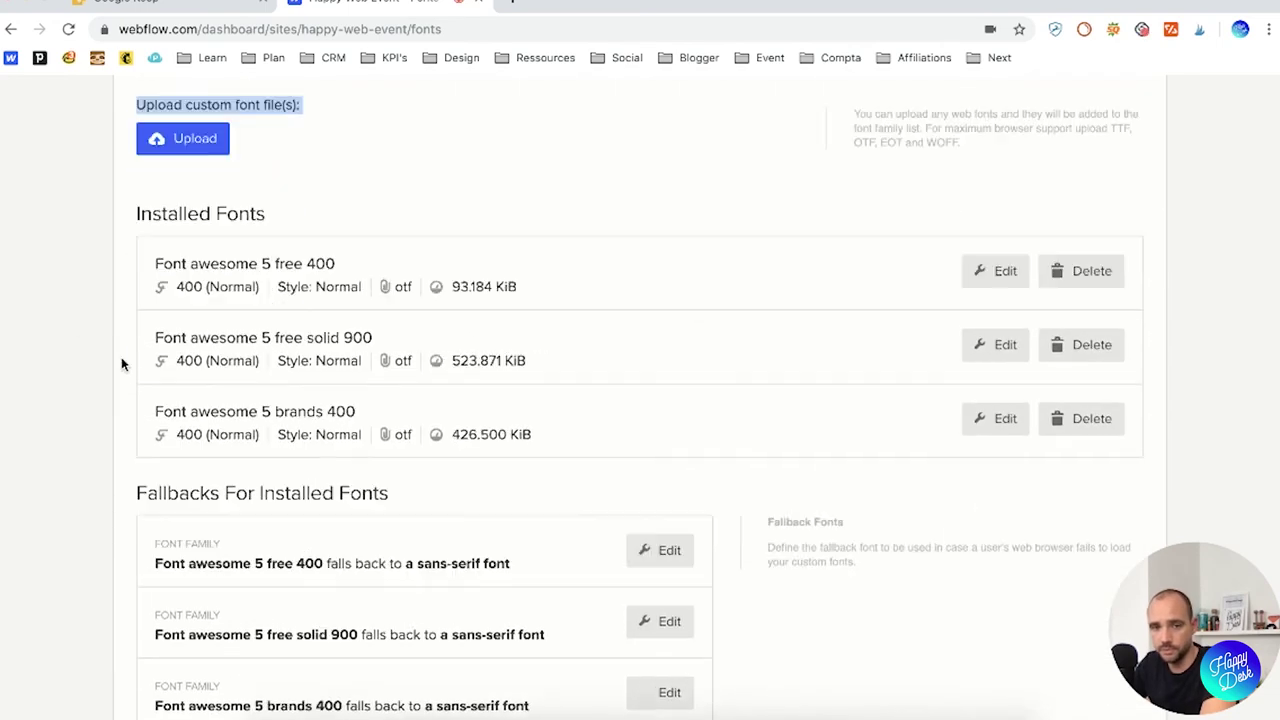
Examine the Adobe Fonts section and its API token field for this project
scroll(107, 385, "down", 3)
left_click_drag(123, 283, 308, 299)
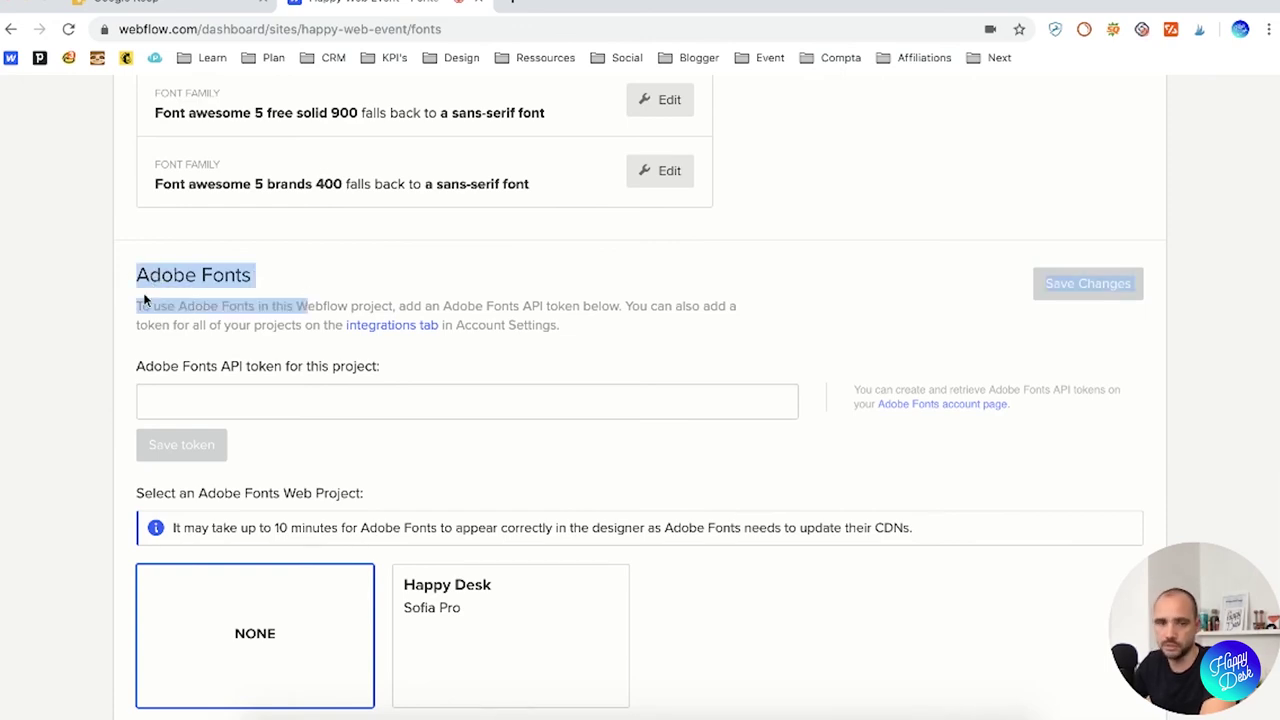
left_click(180, 391)
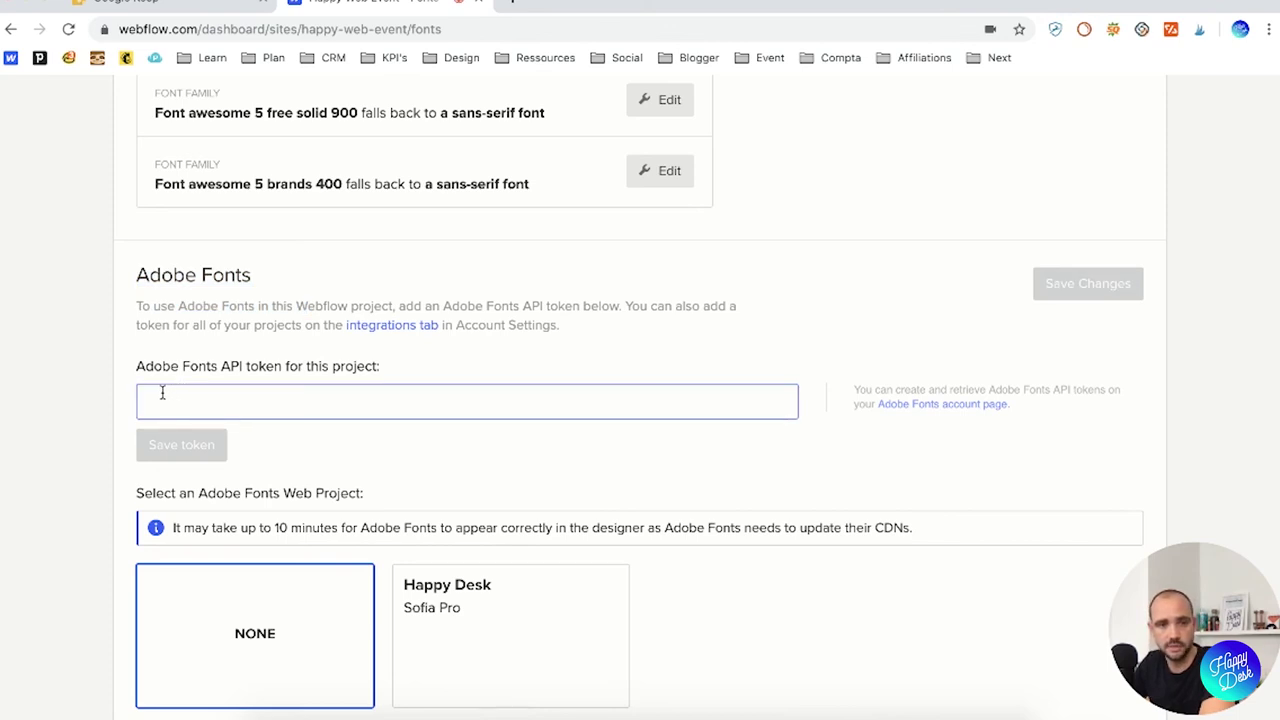
scroll(104, 425, "down", 2)
Open the Backups settings and review the backup description and the list of auto-backups
scroll(104, 425, "up", 10)
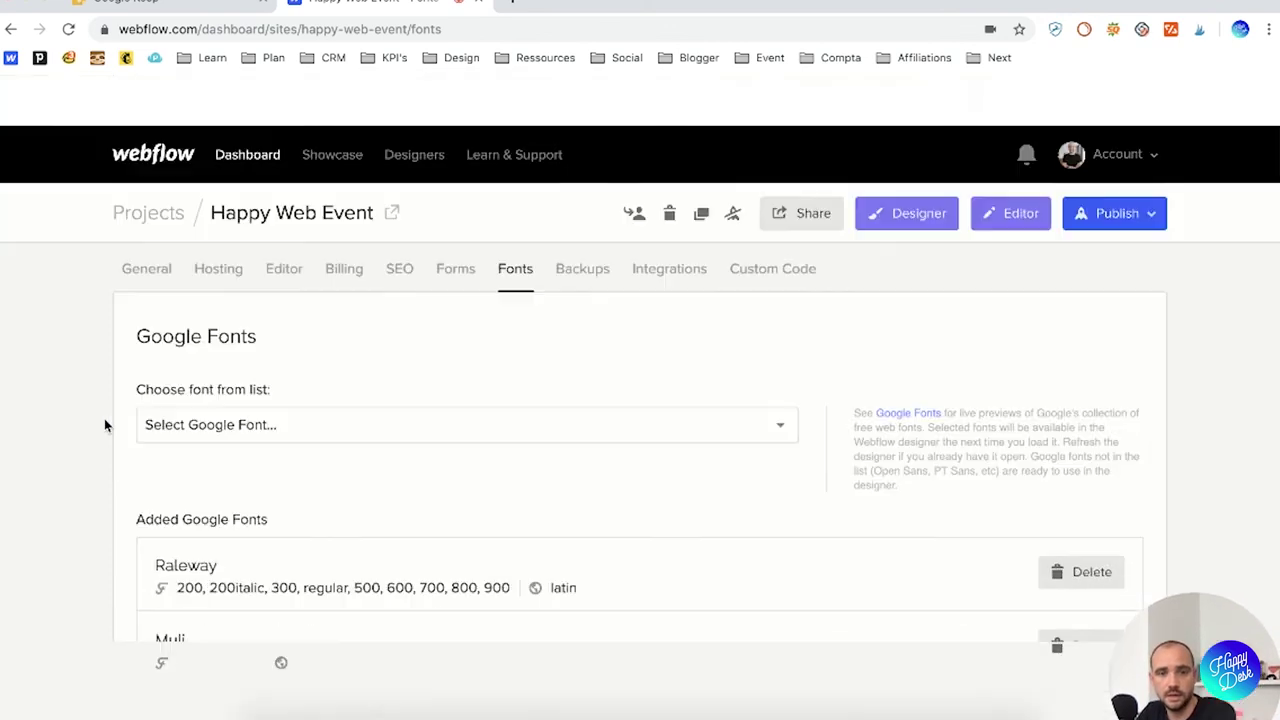
left_click(575, 220)
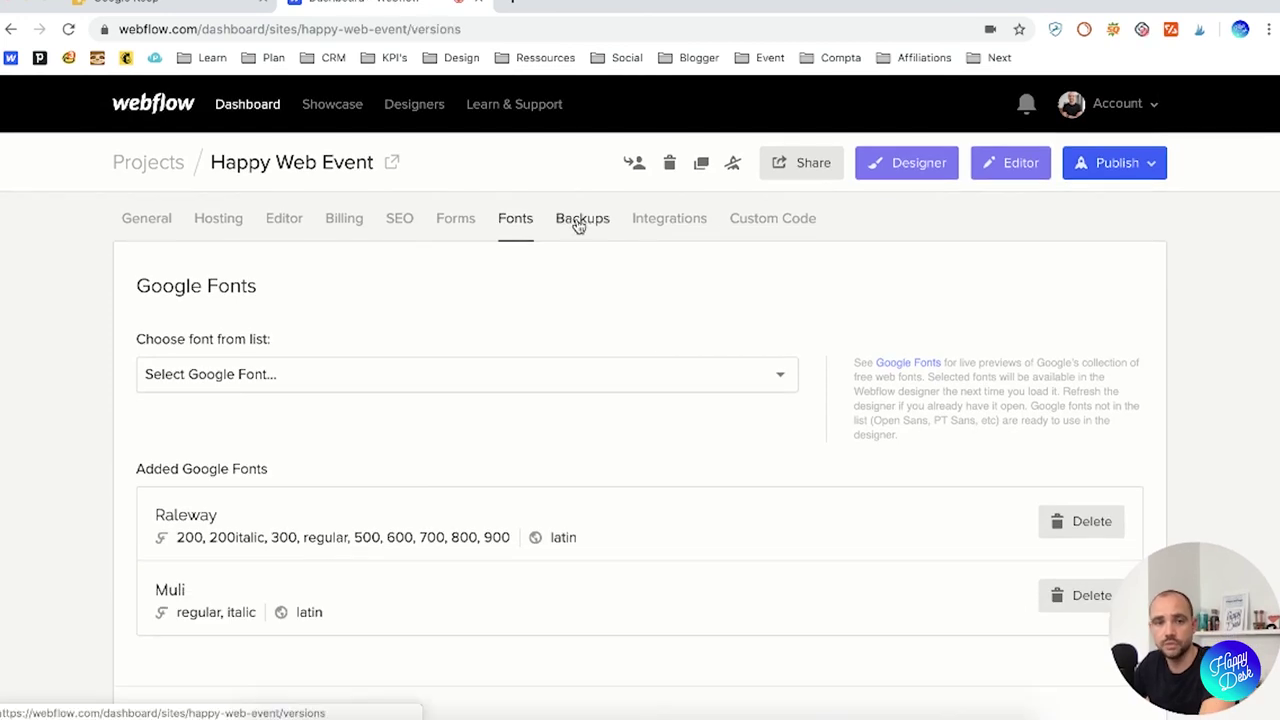
left_click_drag(136, 289, 396, 414)
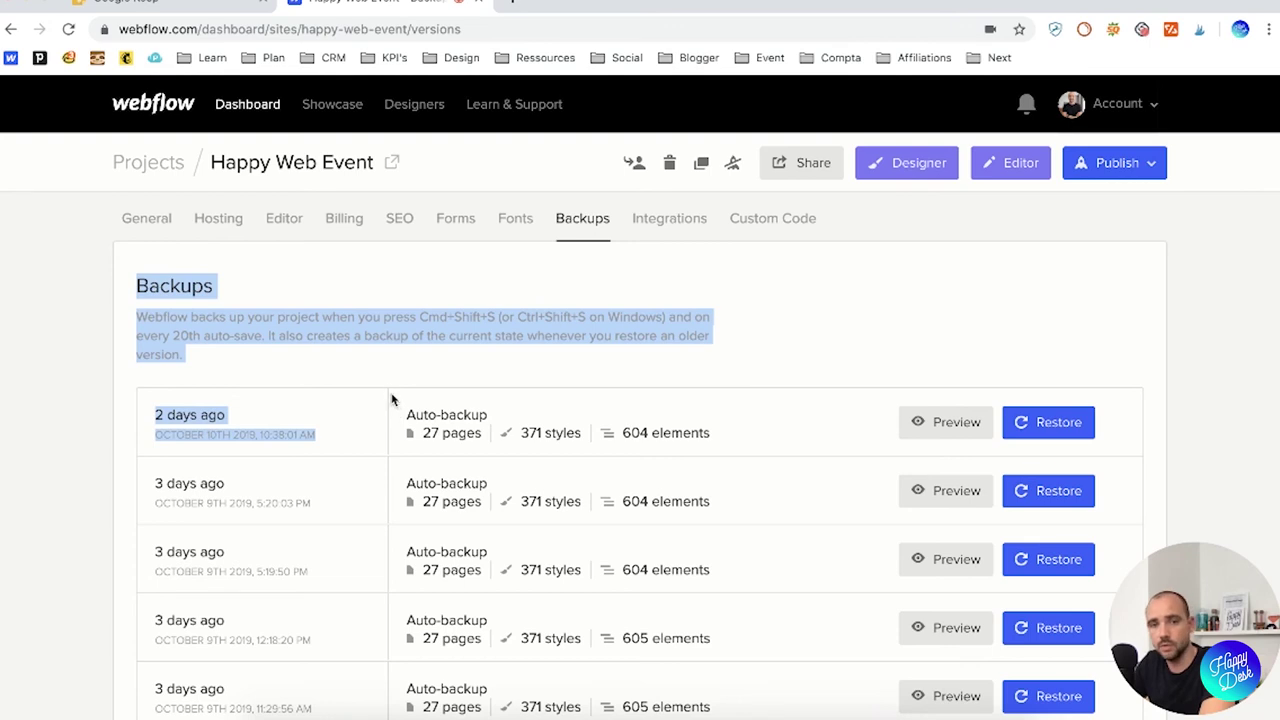
scroll(157, 354, "down", 3)
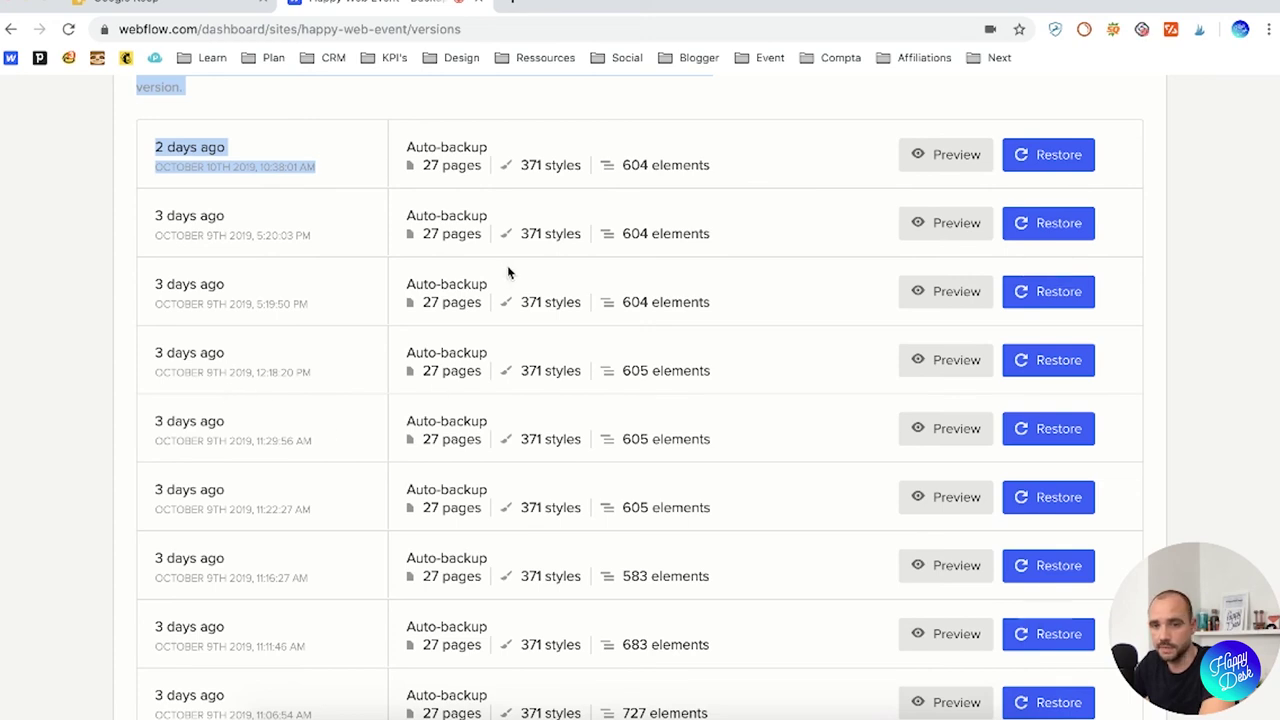
Examine the older auto-backups and the Original Version entry with their preview and restore options
scroll(647, 263, "down", 4)
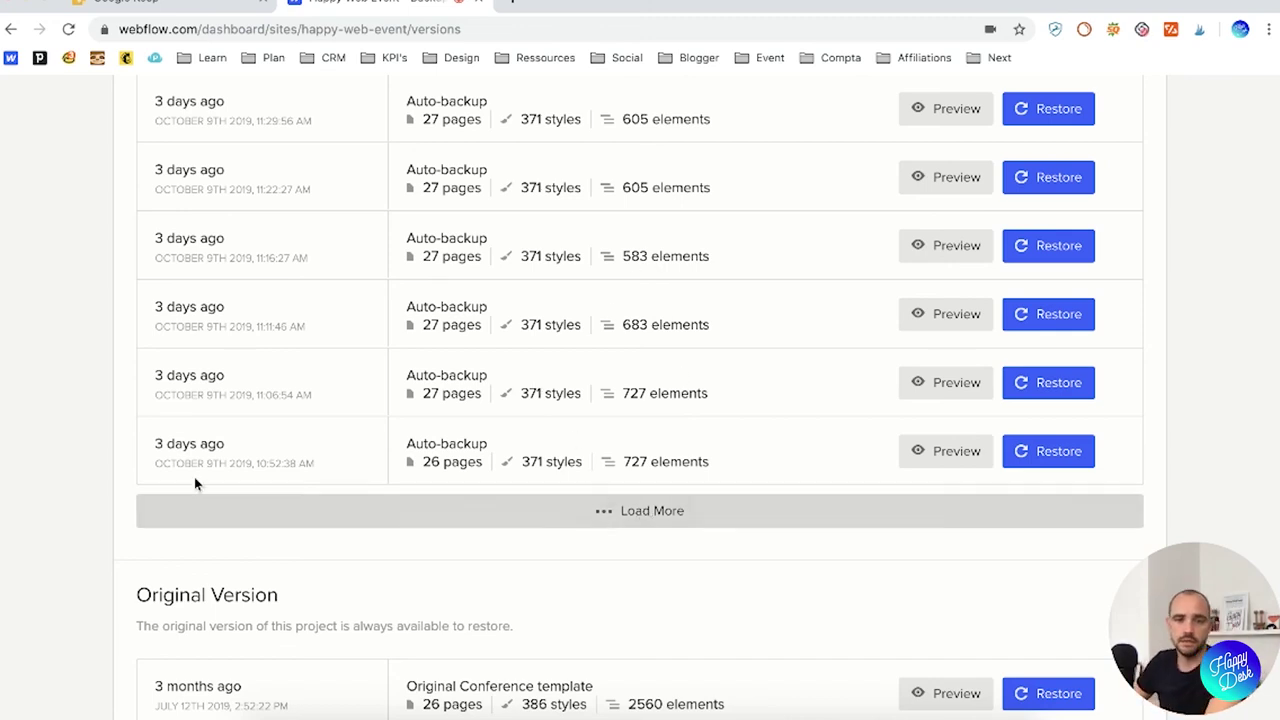
scroll(44, 497, "down", 3)
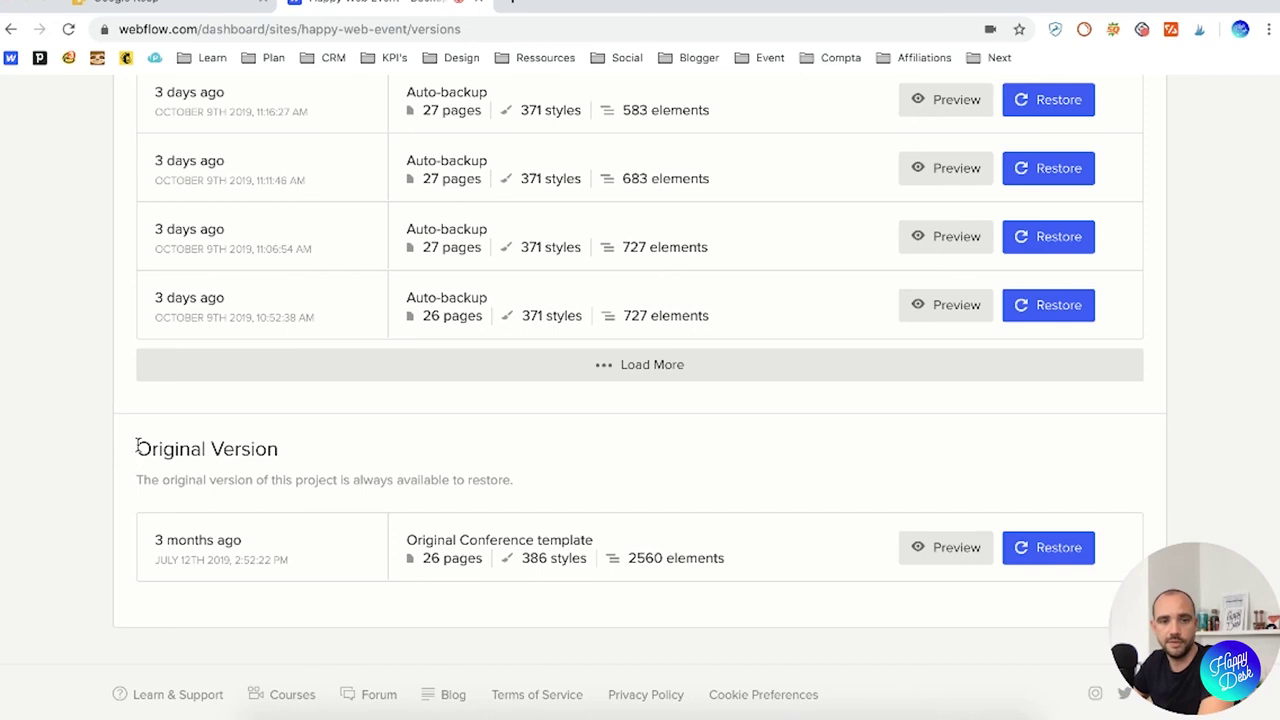
left_click_drag(137, 446, 398, 505)
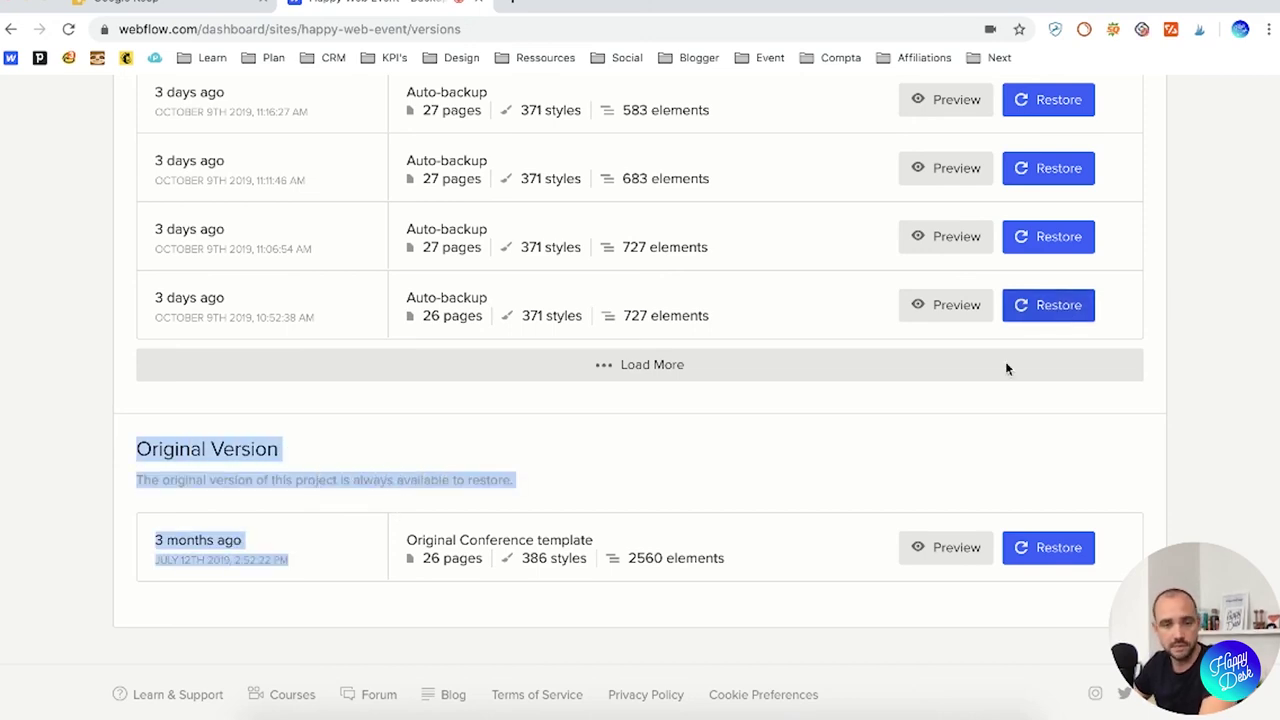
left_click(546, 464)
scroll(700, 500, "up", 5)
scroll(698, 502, "down", 5)
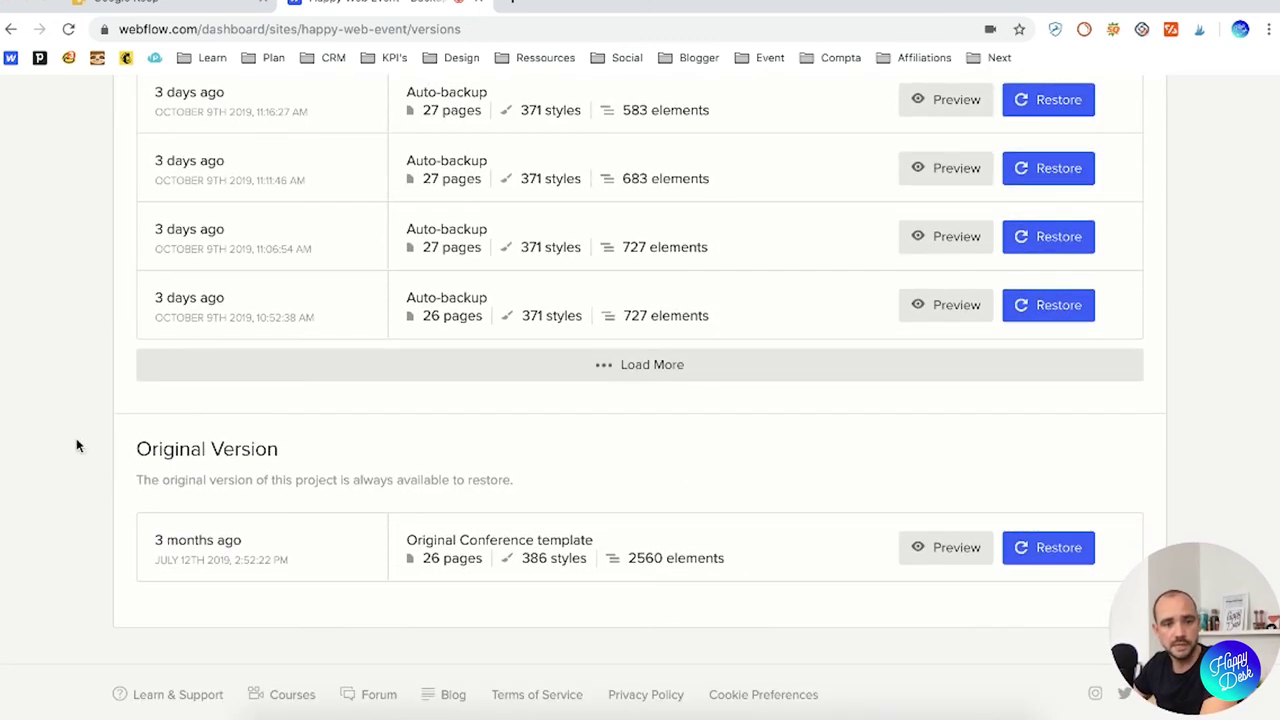
Highlight the Original Version section and its Original Conference template entry on the Backups page
left_click_drag(138, 450, 749, 565)
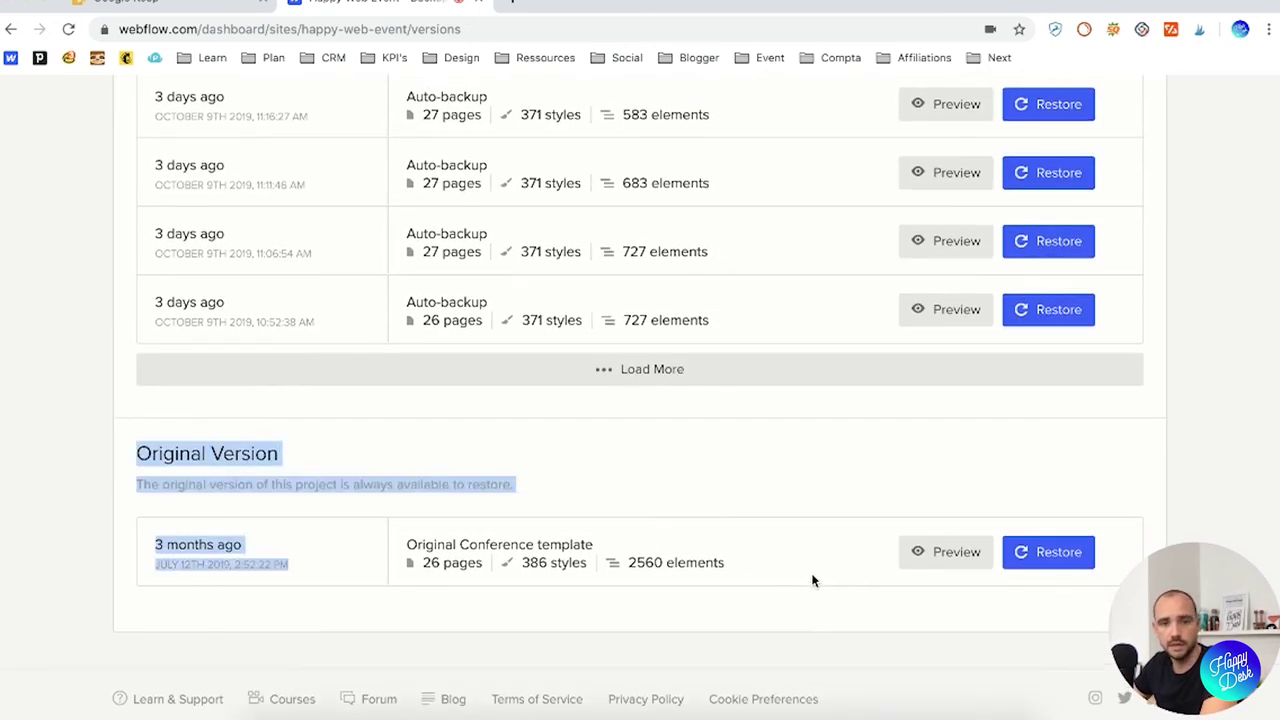
scroll(812, 580, "up", 10)
scroll(815, 574, "down", 1)
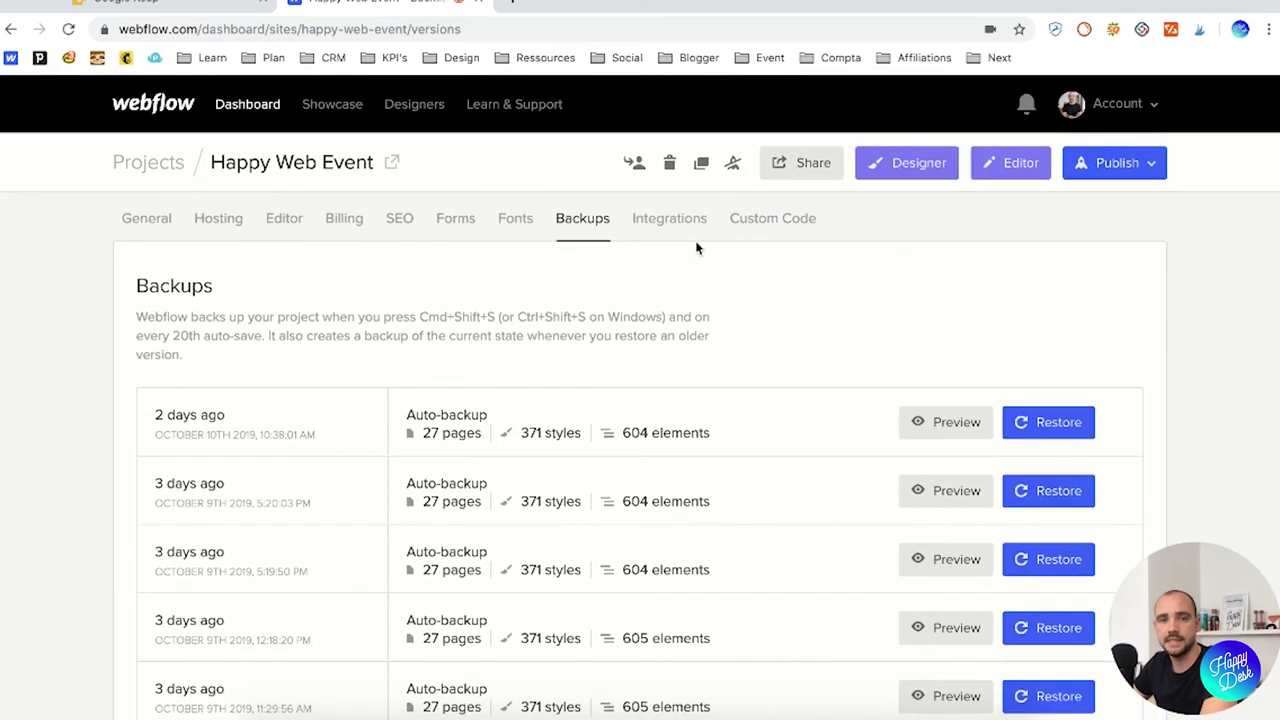
Open the Integrations settings and examine the Google Analytics section and its Universal Analytics tracking ID field
left_click(670, 226)
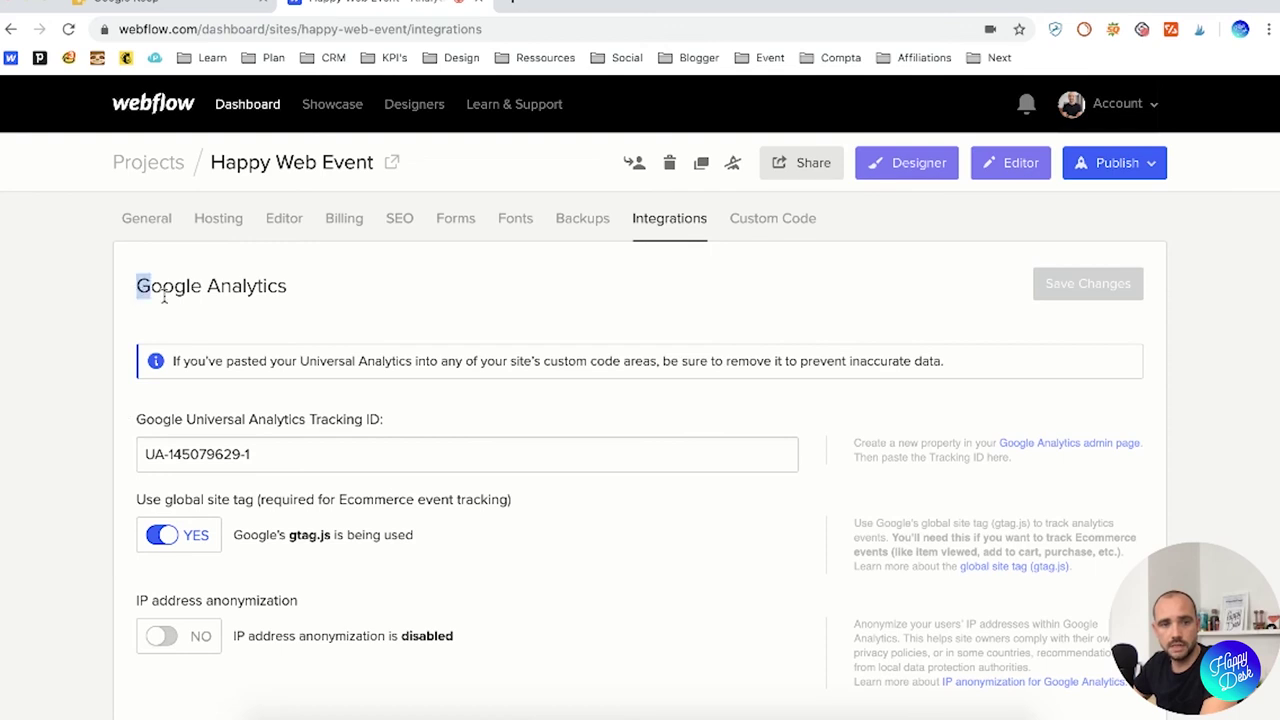
left_click_drag(138, 286, 342, 309)
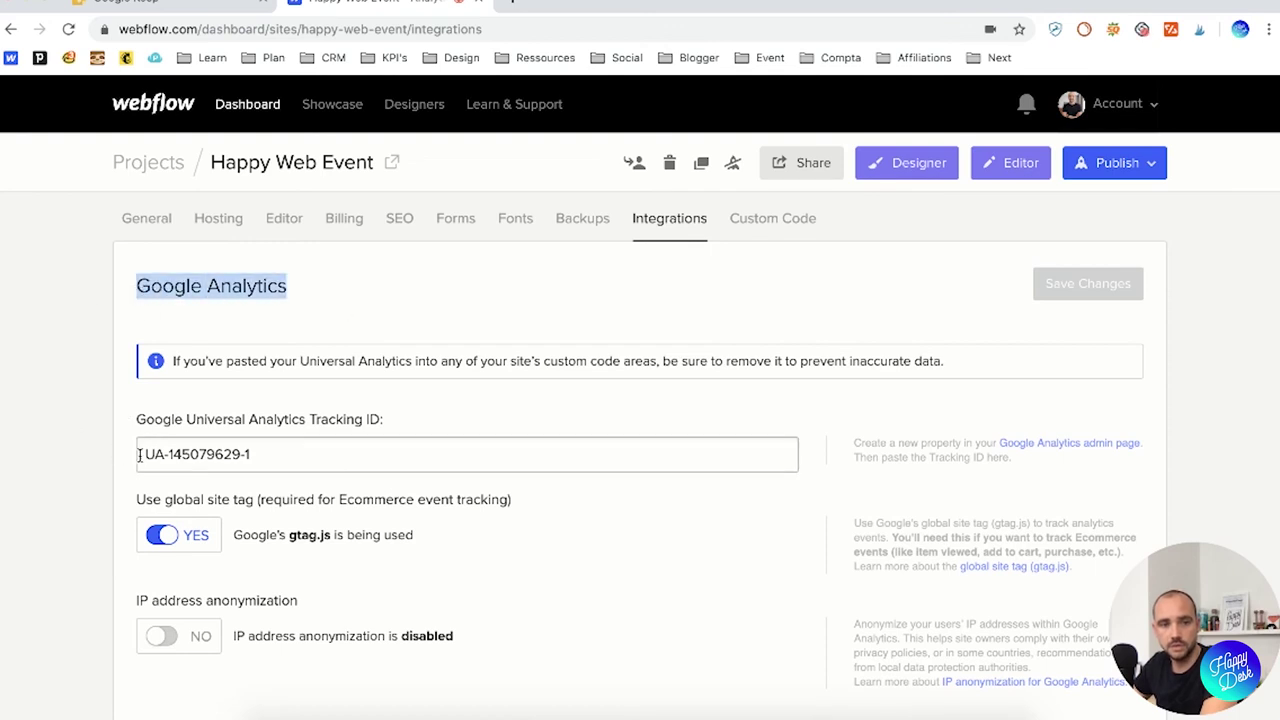
left_click_drag(146, 454, 369, 451)
Review the Google Optimize, Google Maps and Facebook pixel sections, including the container ID and pixel ID fields
scroll(94, 506, "down", 4)
scroll(94, 514, "down", 1)
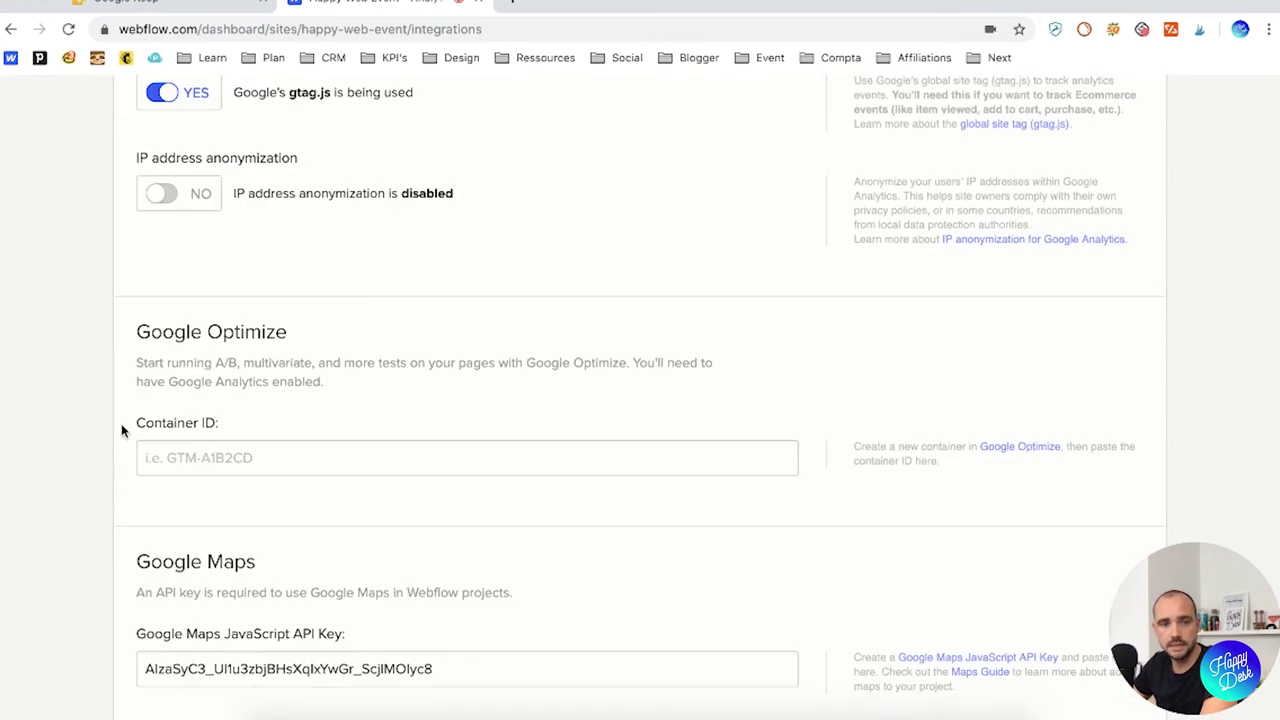
left_click_drag(137, 334, 287, 334)
left_click(152, 462)
scroll(29, 471, "down", 5)
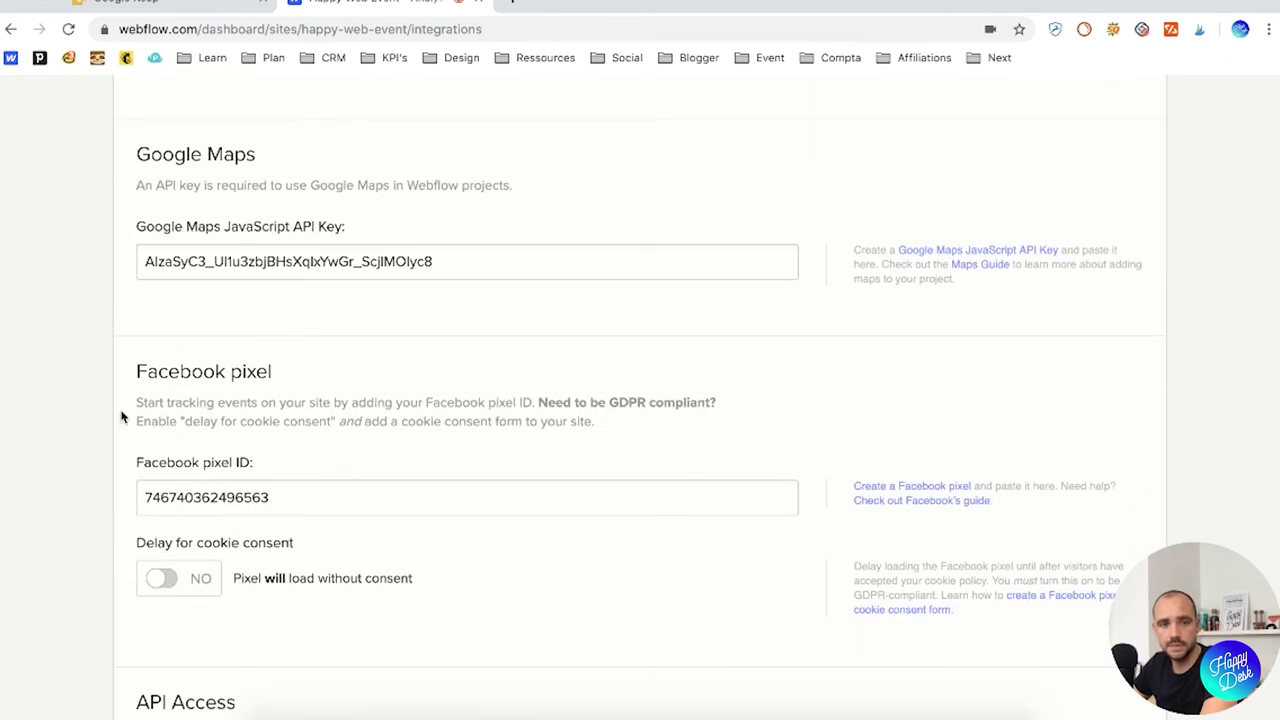
left_click_drag(146, 494, 429, 491)
Examine the API Access and Webhooks sections of the project's integrations
scroll(421, 403, "down", 5)
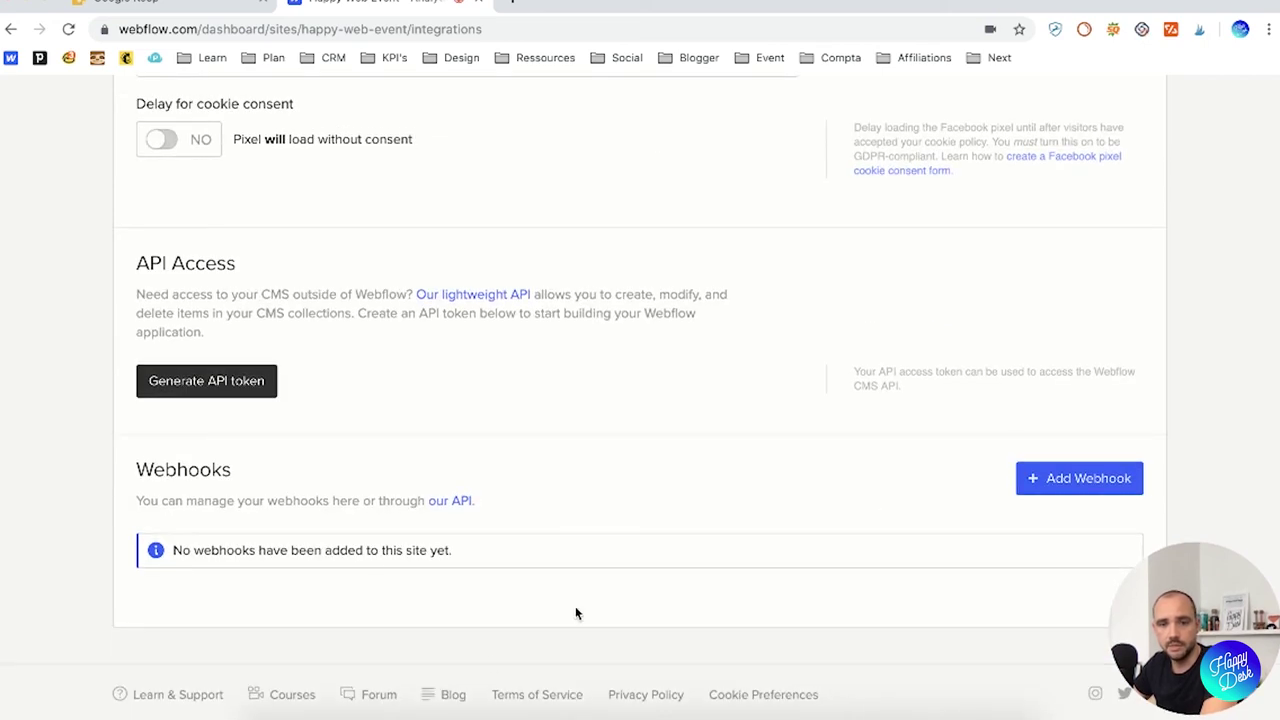
left_click_drag(153, 263, 522, 587)
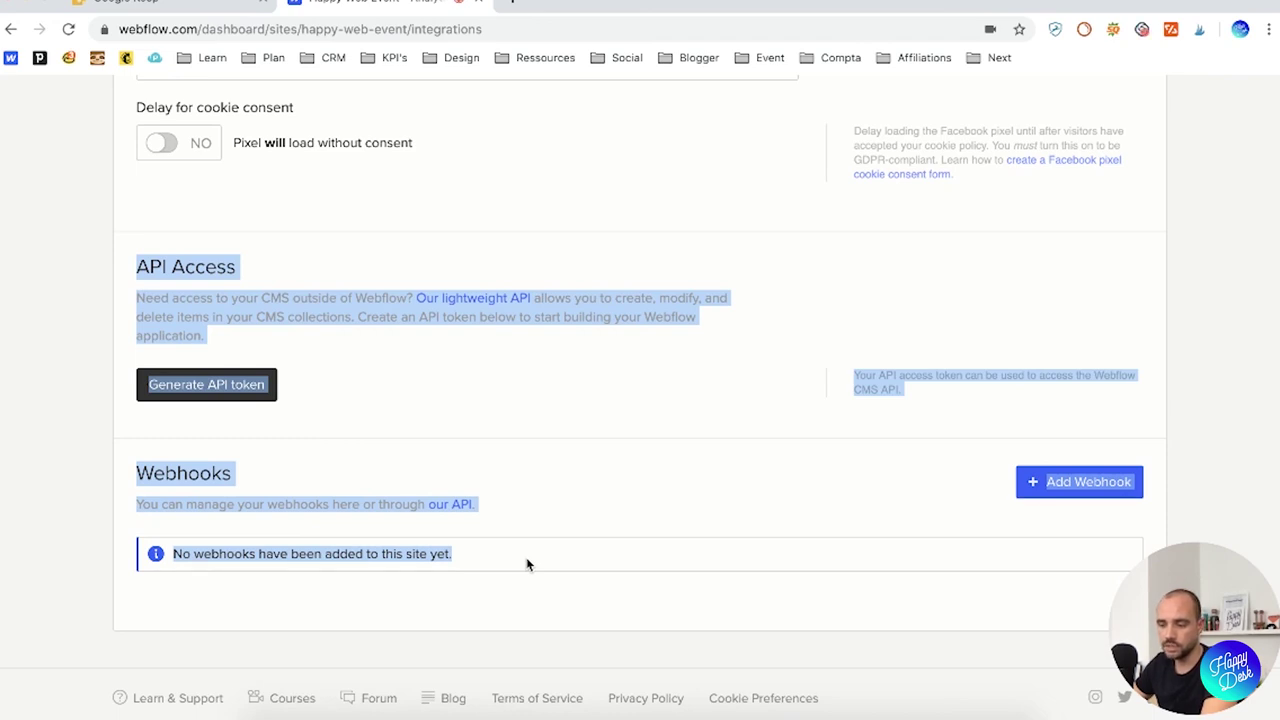
left_click(662, 527)
Open the Custom Code settings and examine the FullStory script in the Head Code section
scroll(662, 527, "up", 3)
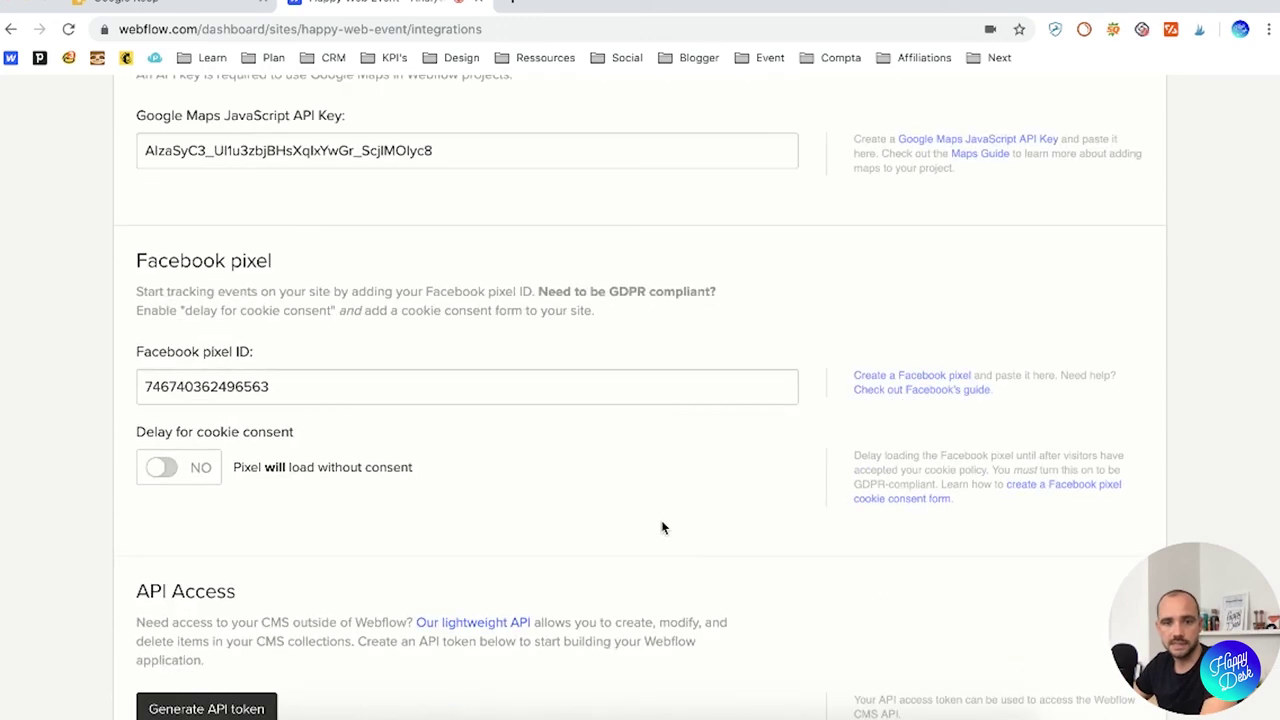
scroll(662, 527, "up", 10)
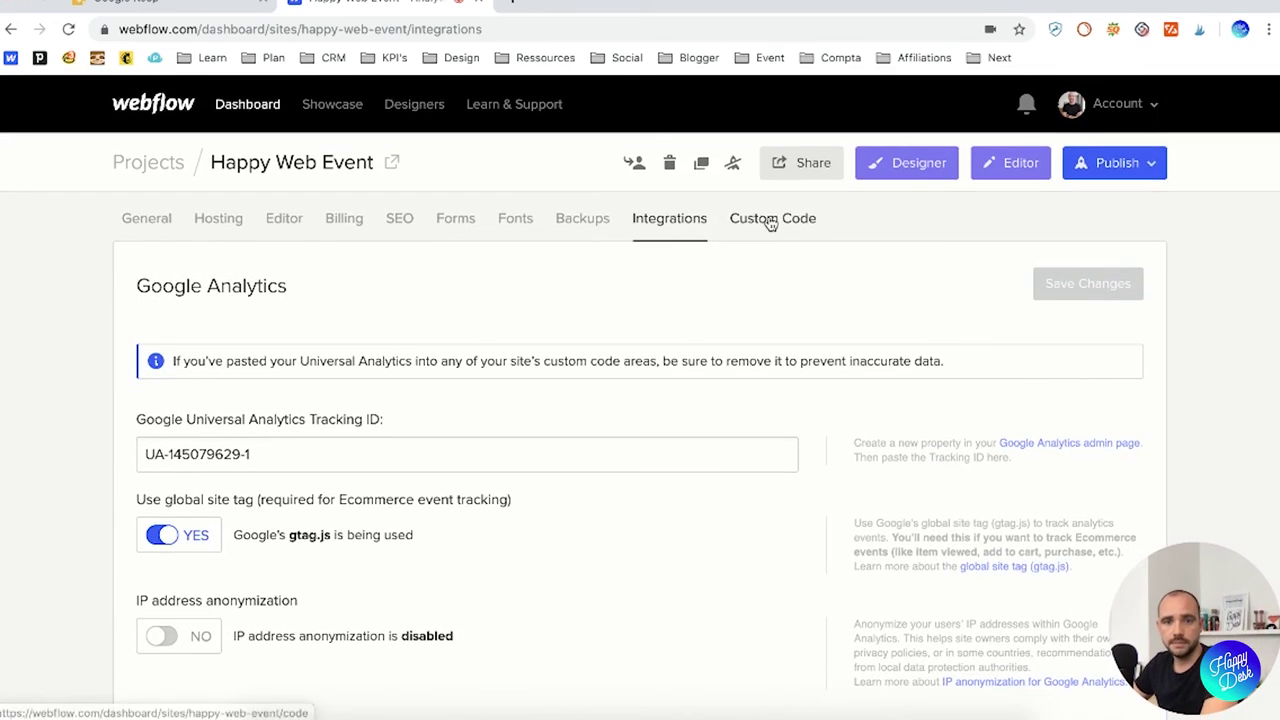
left_click(770, 220)
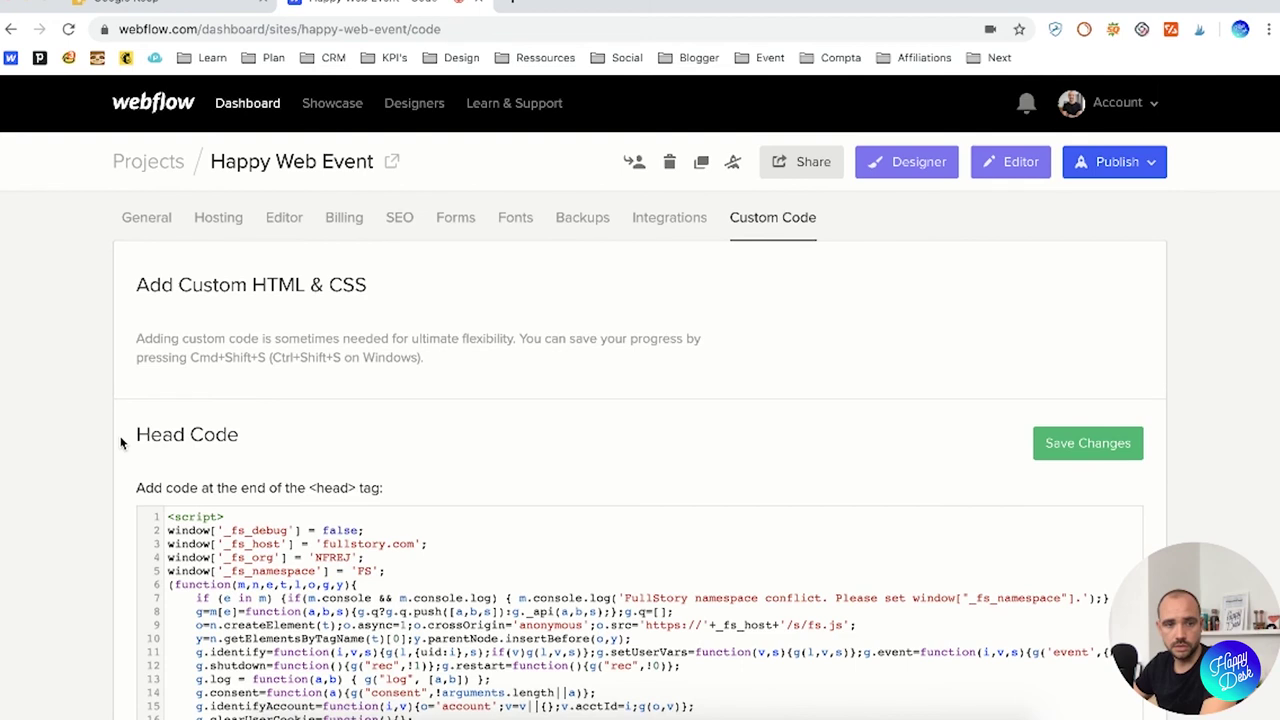
scroll(121, 443, "down", 2)
left_click_drag(168, 328, 632, 590)
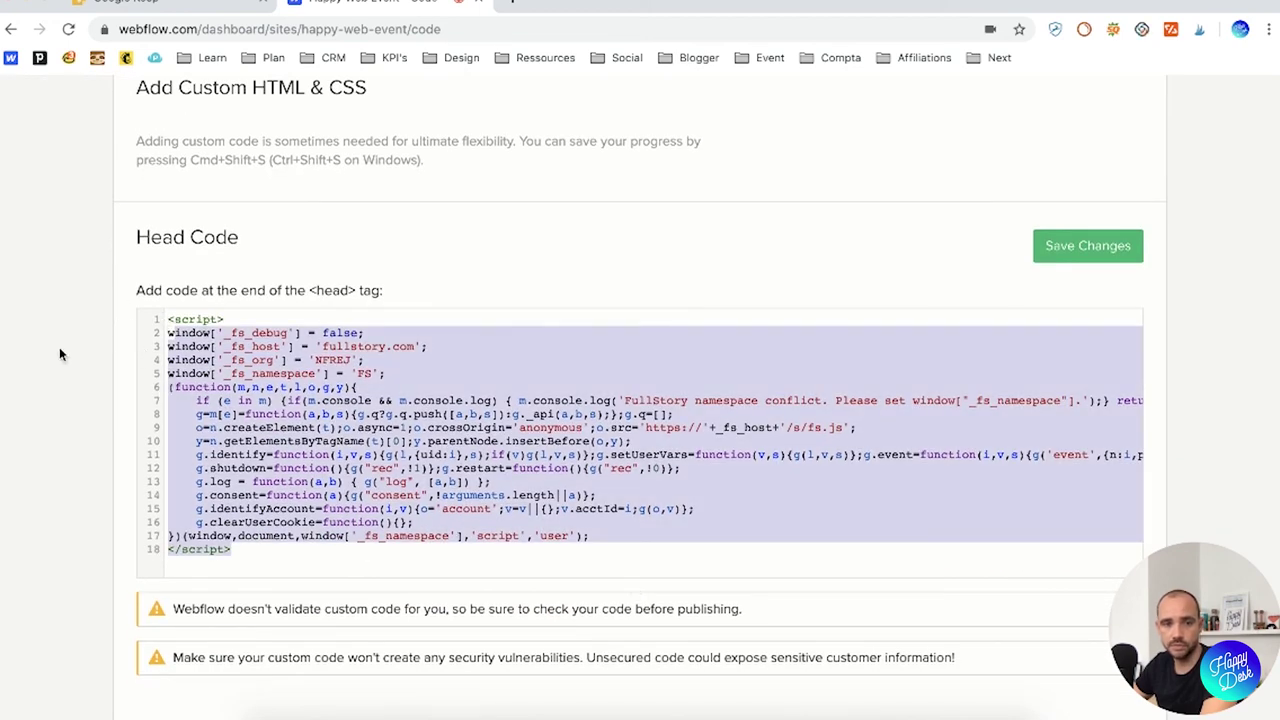
scroll(37, 355, "up", 1)
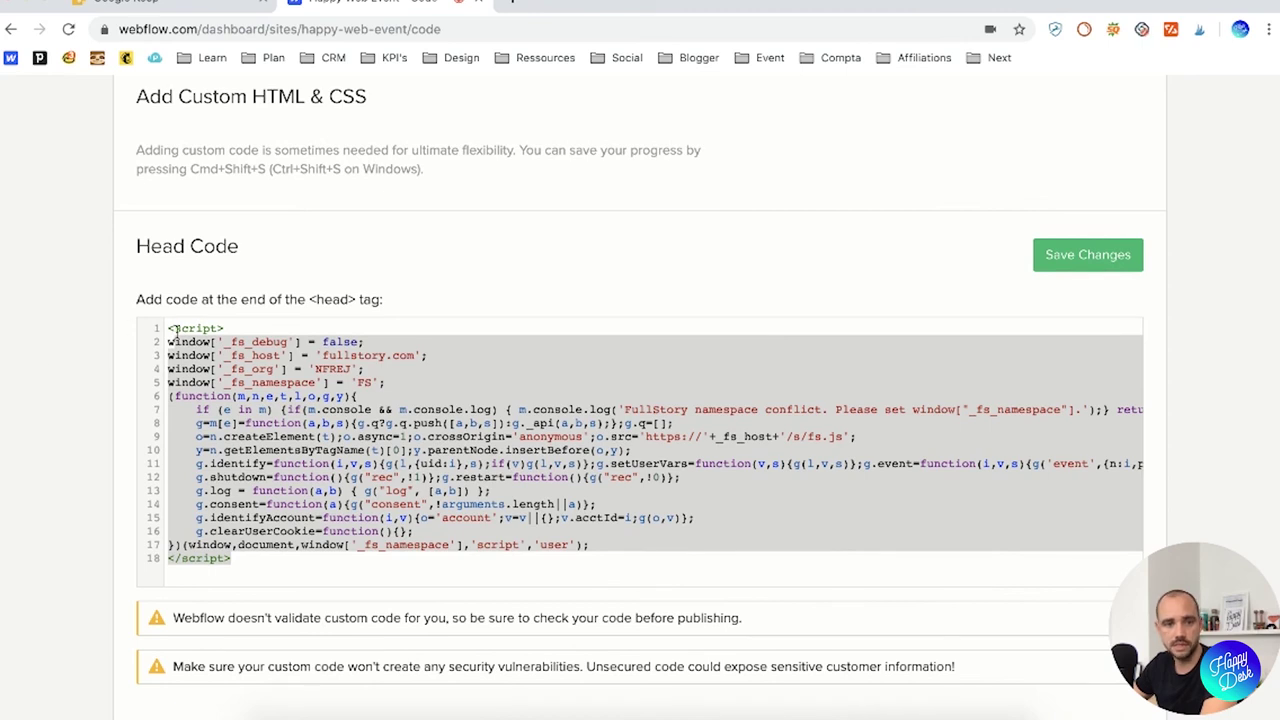
Review the Footer Code section and the Advanced Settings, including the Language Code field
scroll(260, 300, "down", 5)
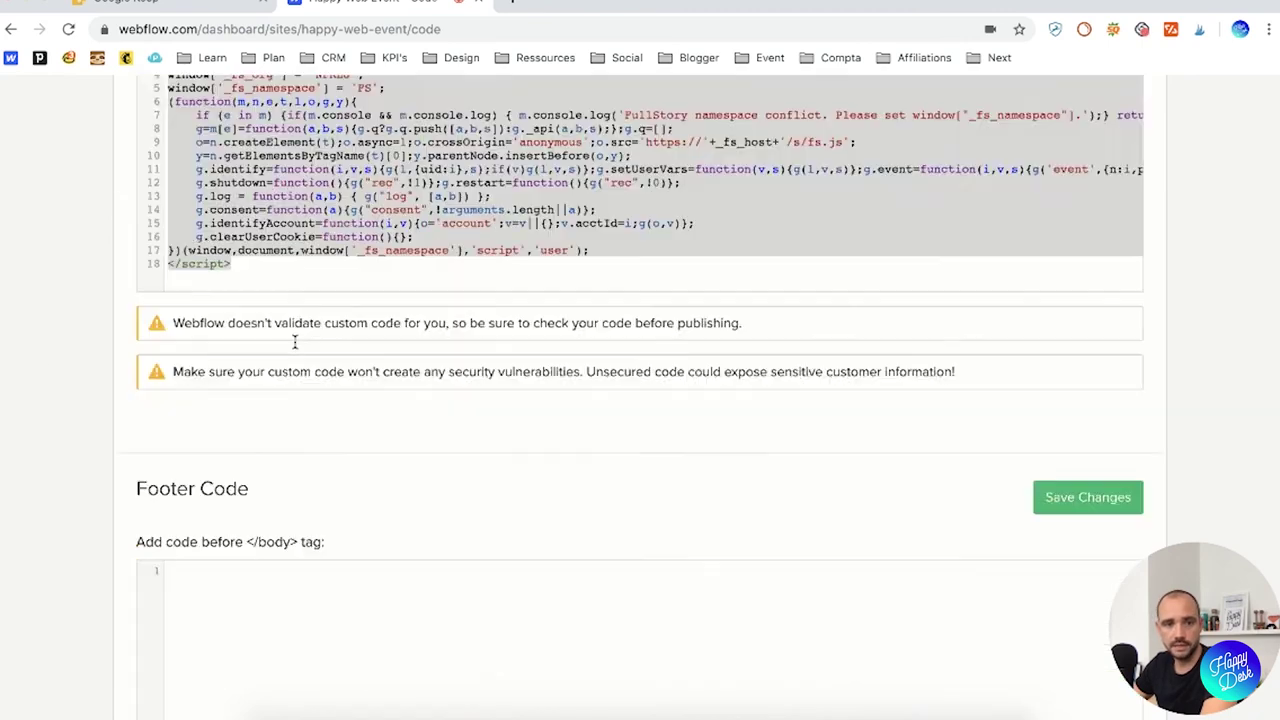
scroll(155, 290, "down", 5)
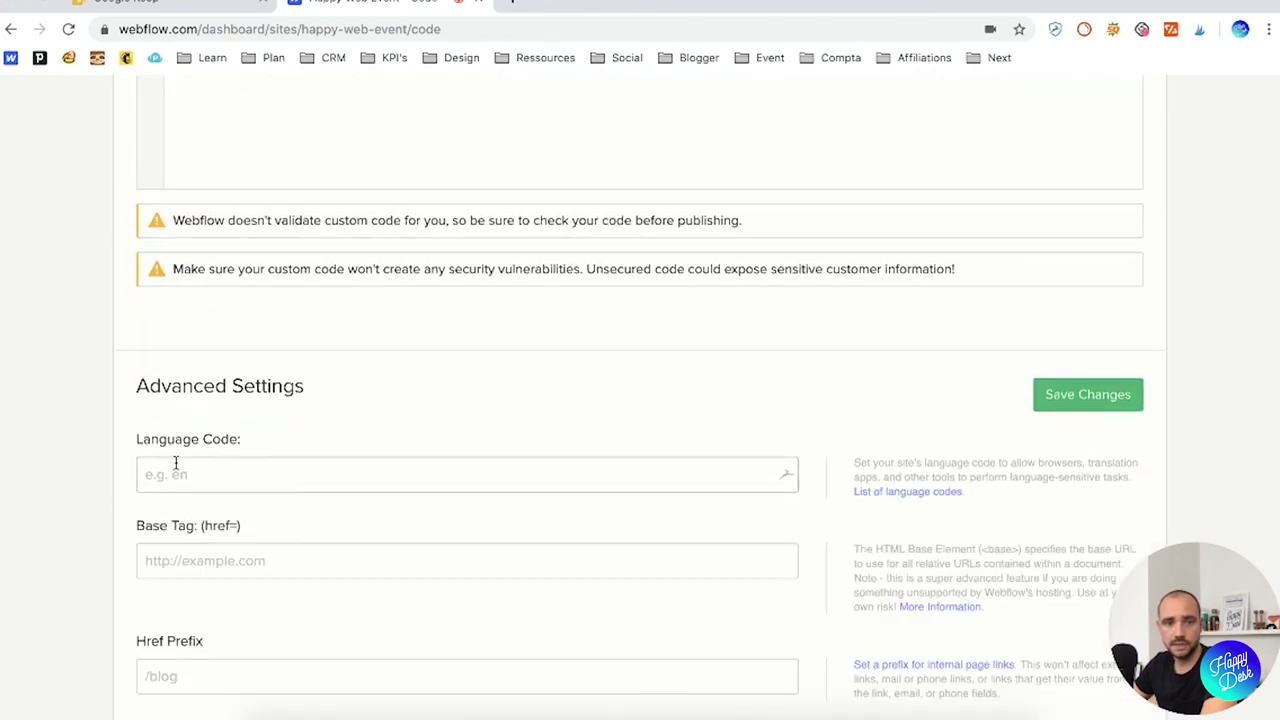
left_click(225, 336)
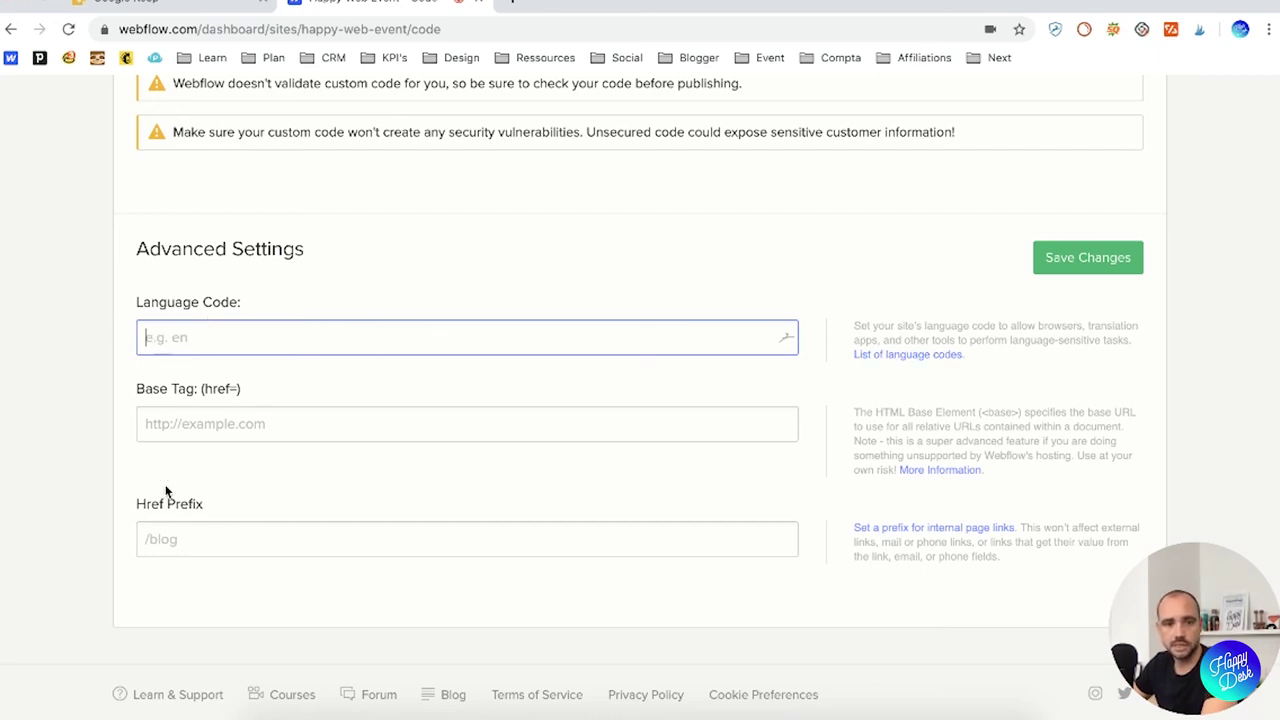
Return to the project's General settings from the Custom Code page
scroll(940, 520, "up", 15)
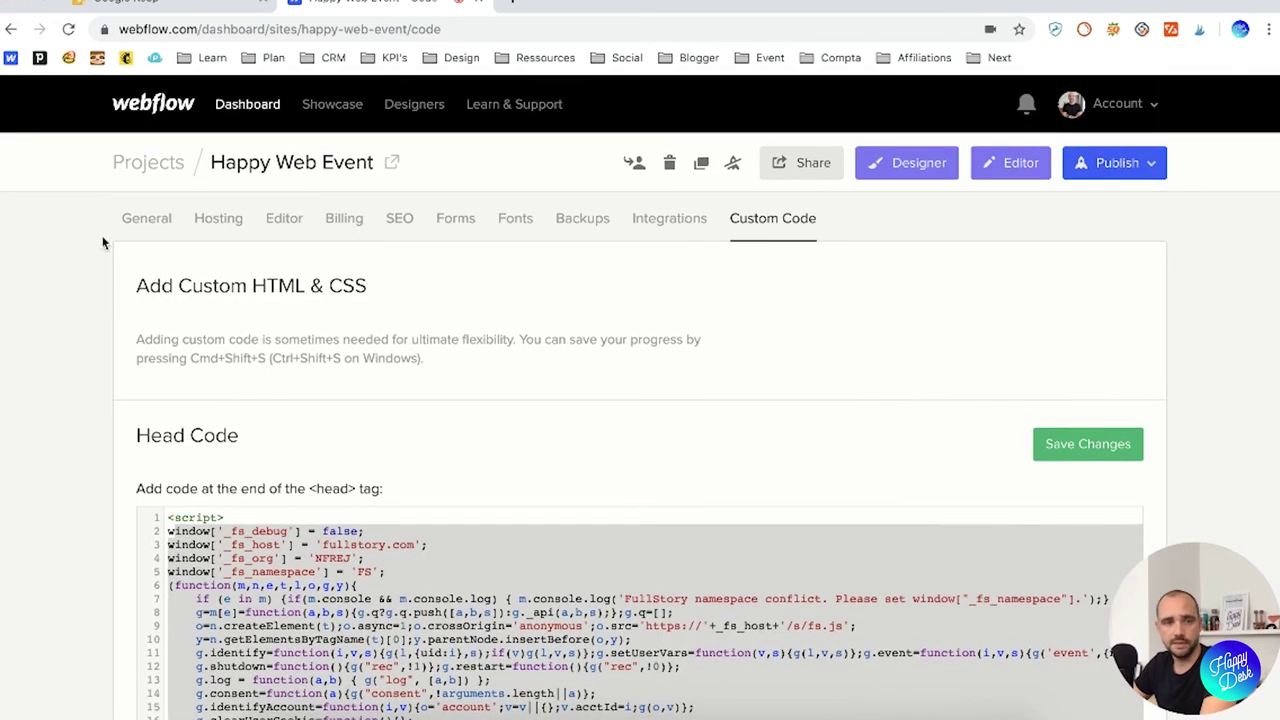
left_click(137, 229)
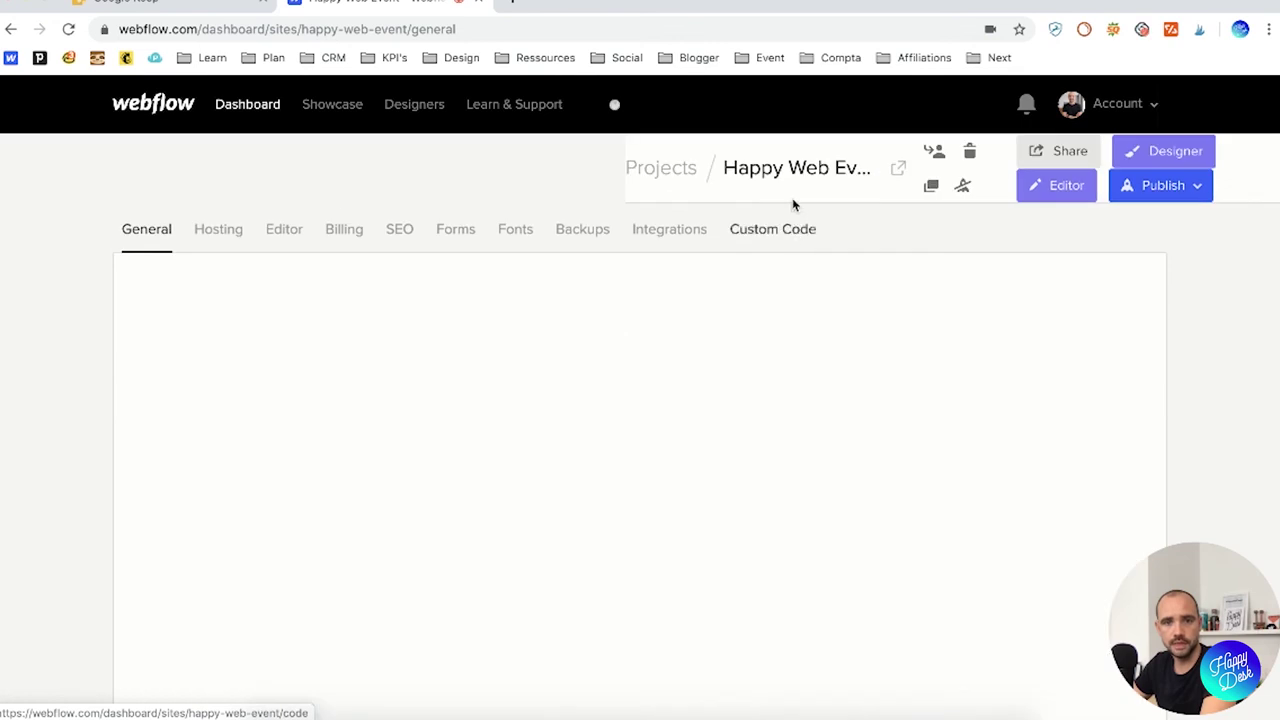